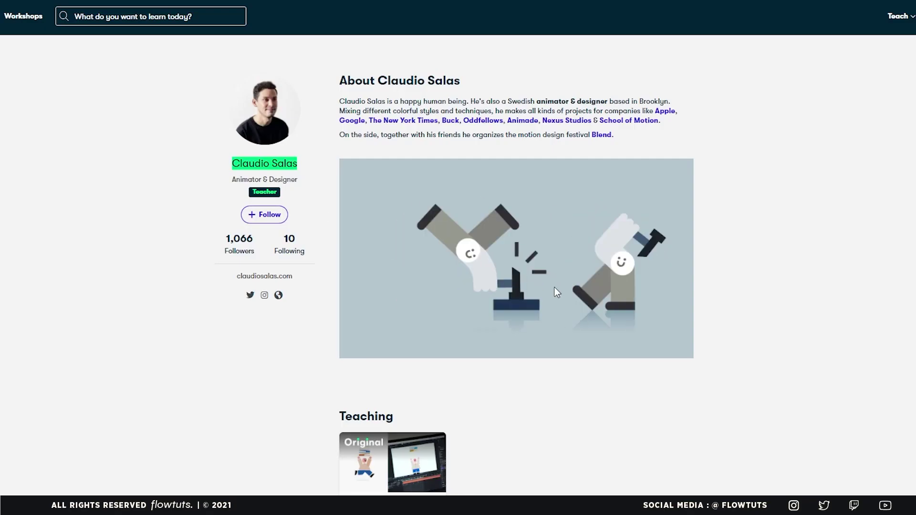
# - Open the Animating with Purpose: Movement and Expression class and play its introduction lesson
pyautogui.scroll(-6, 525, 296)
pyautogui.click(365, 188)
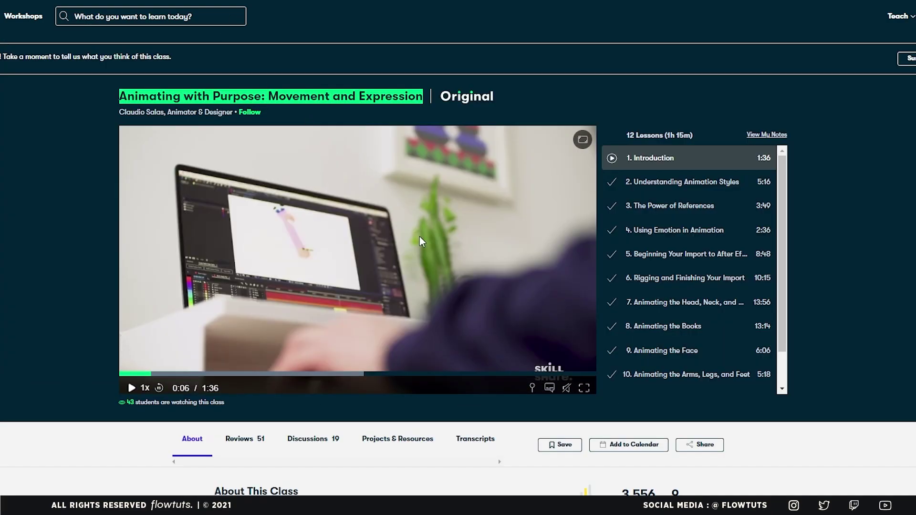
pyautogui.click(133, 384)
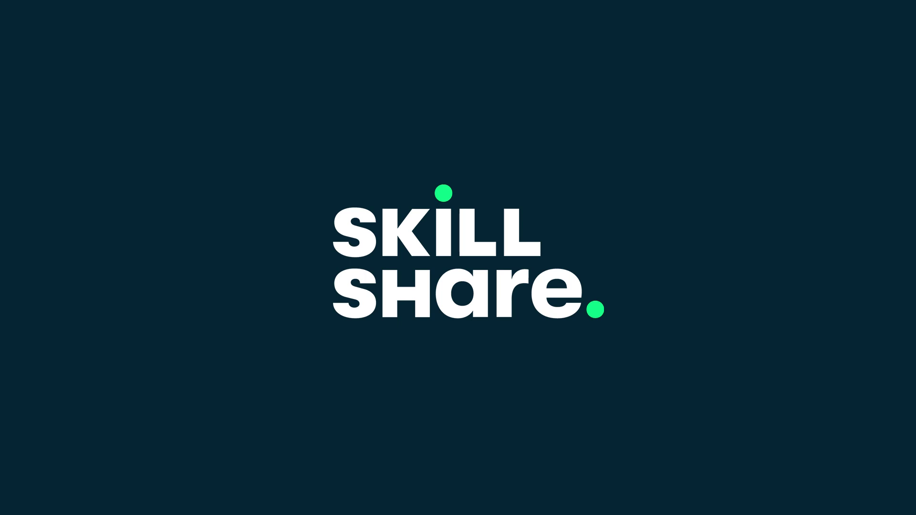
# - Browse the Skillshare Animation classes to reach the Run Cycle in AE with DUIK class
pyautogui.middleClick(742, 348)
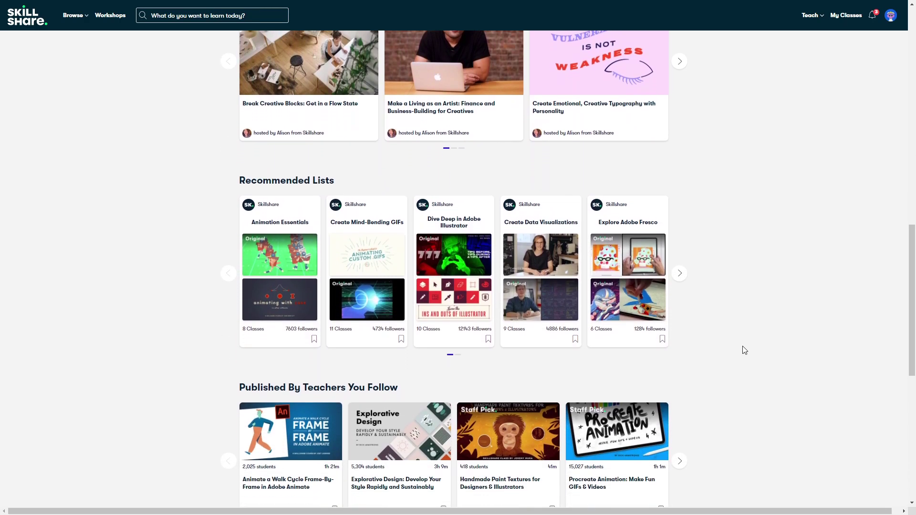
pyautogui.middleClick(742, 348)
pyautogui.moveTo(74, 15)
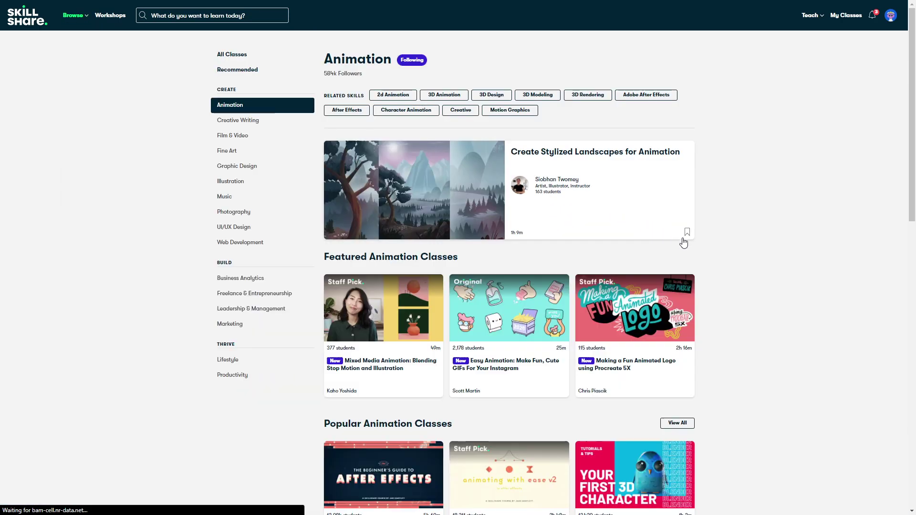
pyautogui.scroll(-6, 659, 268)
pyautogui.scroll(-3, 661, 271)
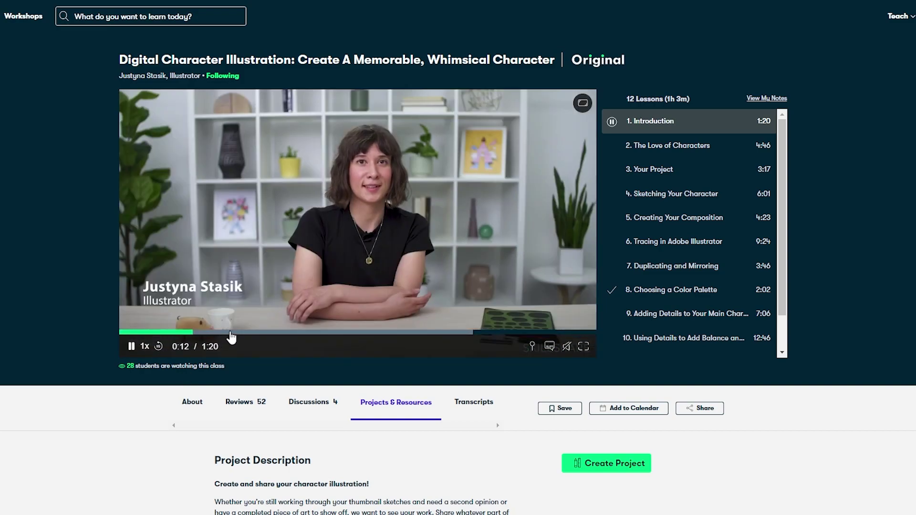
# - Skip ahead, scrub, pause and resume the Run Cycle intro lesson video
pyautogui.click(306, 332)
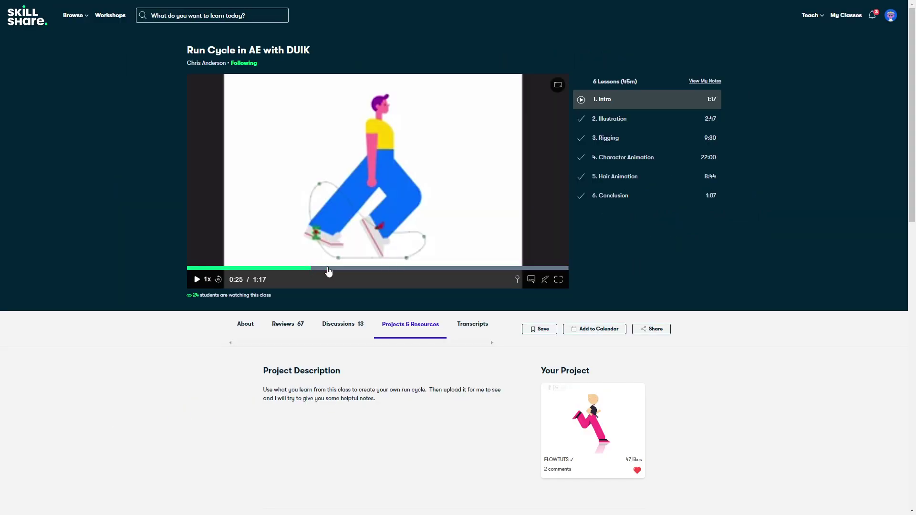
pyautogui.moveTo(329, 269); pyautogui.dragTo(289, 270)
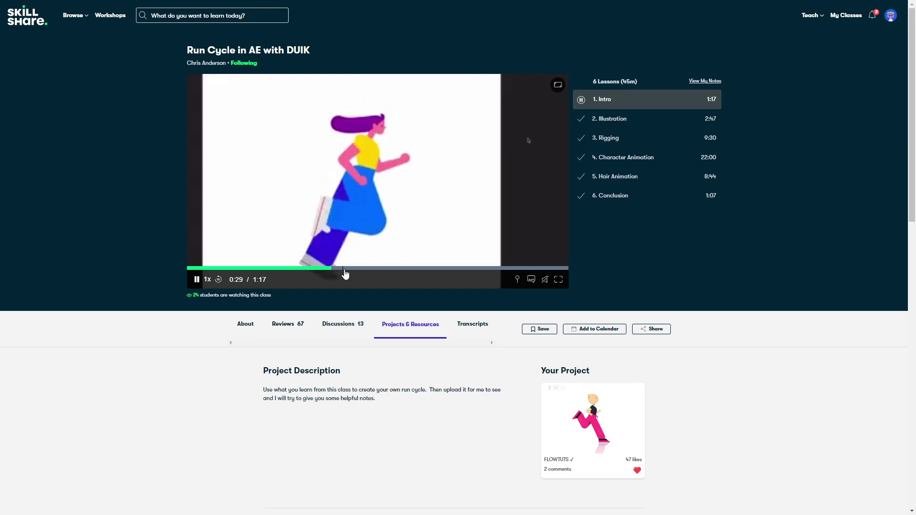
pyautogui.click(297, 253)
pyautogui.click(304, 258)
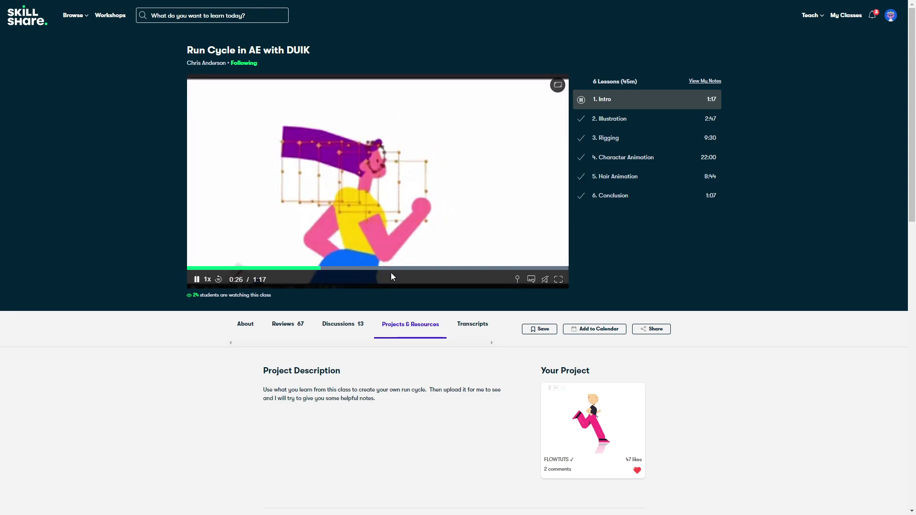
pyautogui.click(400, 224)
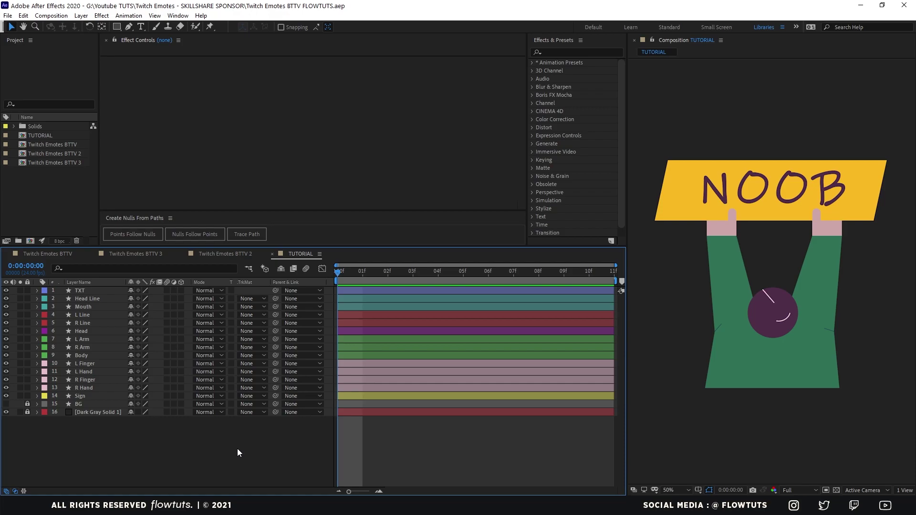
# - Expand the L Arm and R Arm layers down to the contents of each Group 1
pyautogui.click(87, 341)
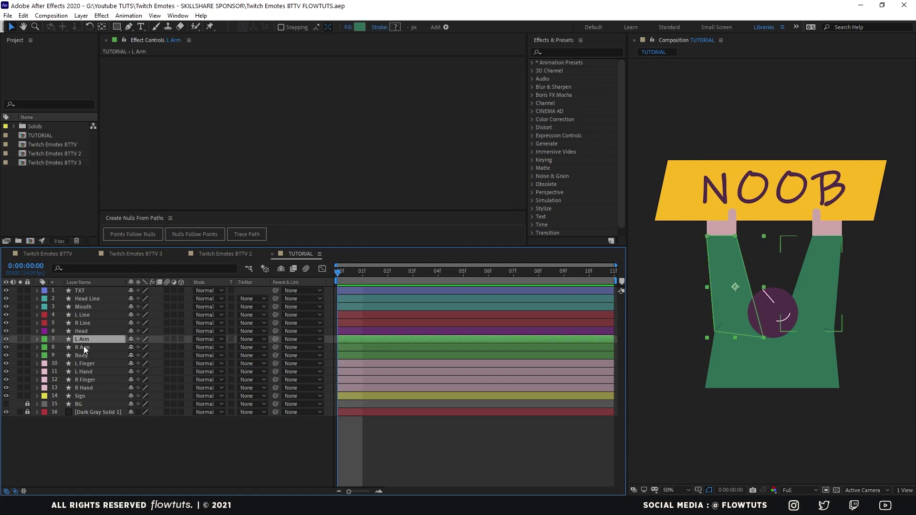
pyautogui.keyDown('shift'); pyautogui.click(84, 348); pyautogui.keyUp('shift')
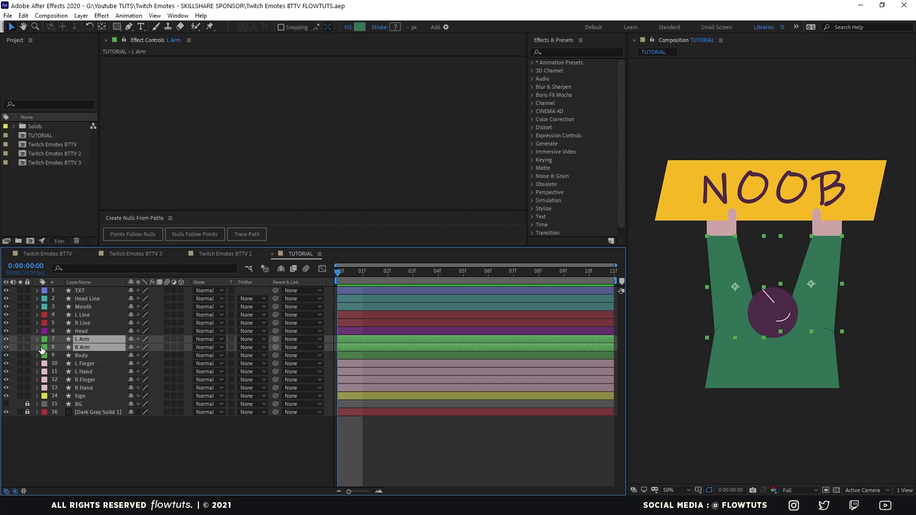
pyautogui.click(38, 340)
pyautogui.click(45, 348)
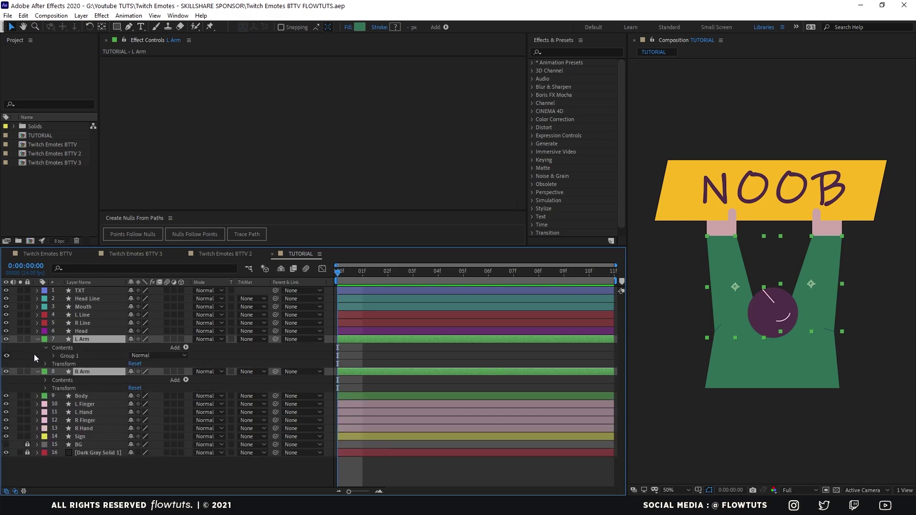
pyautogui.click(37, 357)
pyautogui.click(54, 356)
pyautogui.click(45, 404)
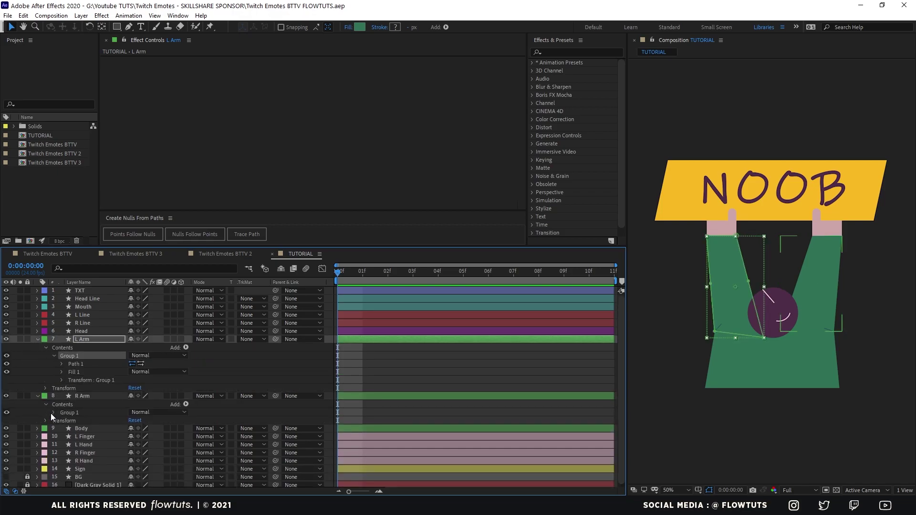
pyautogui.click(54, 413)
pyautogui.click(72, 421)
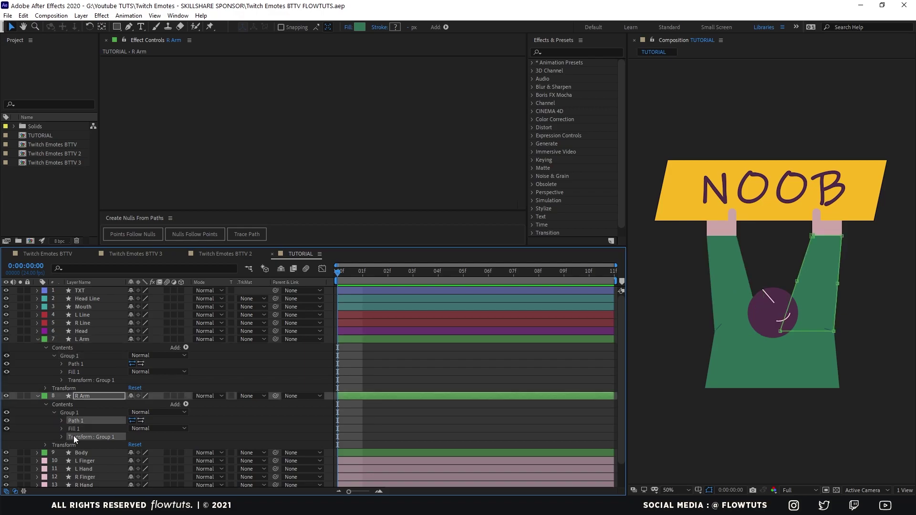
# - Move Path 1 and Fill 1 of both arms out of Group 1
pyautogui.keyDown('shift'); pyautogui.click(74, 433); pyautogui.keyUp('shift')
pyautogui.hotkey('ctrl', 'shift', 'g')
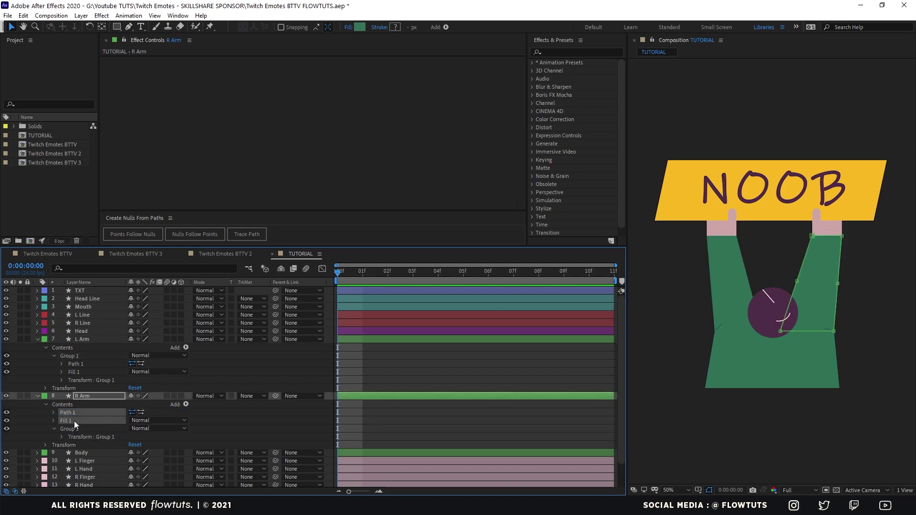
pyautogui.click(74, 373)
pyautogui.keyDown('shift'); pyautogui.click(76, 380); pyautogui.keyUp('shift')
pyautogui.keyDown('shift'); pyautogui.click(74, 364); pyautogui.keyUp('shift')
pyautogui.moveTo(75, 364); pyautogui.dragTo(75, 358)
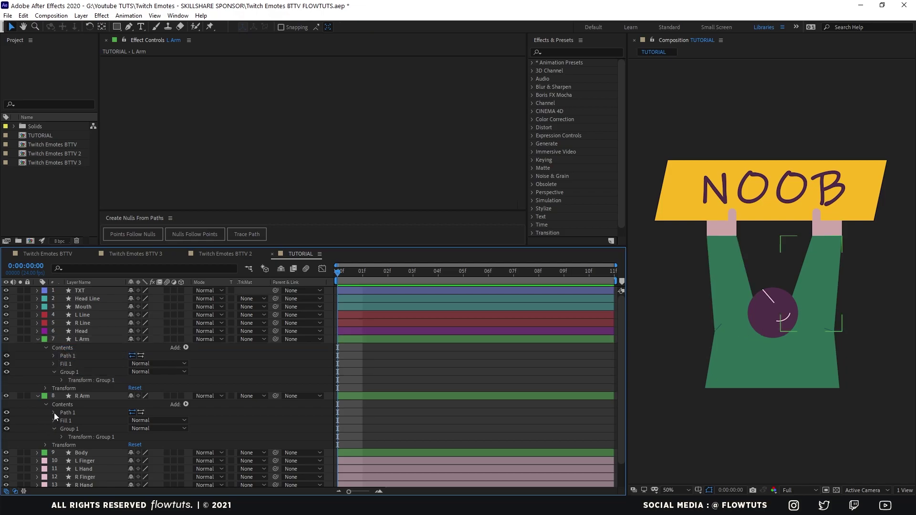
# - Select the R Arm and L Arm Path properties together
pyautogui.click(53, 413)
pyautogui.click(72, 421)
pyautogui.click(53, 356)
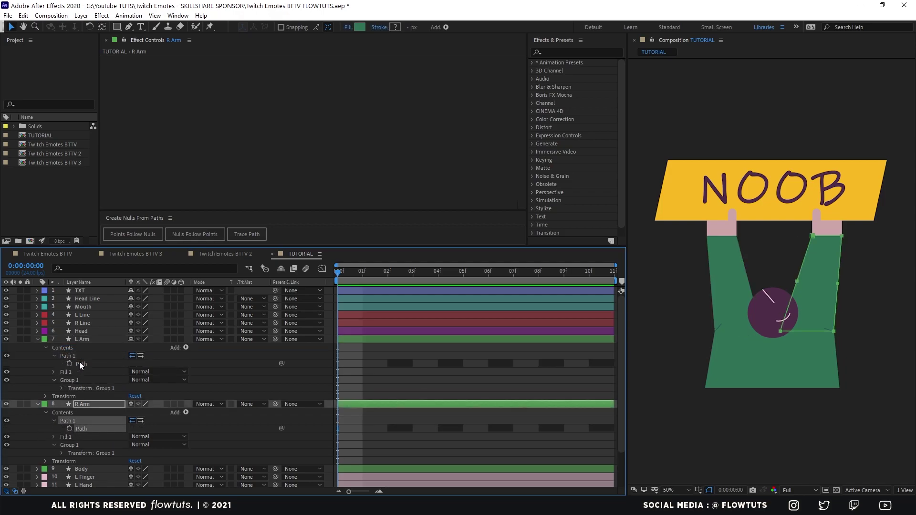
pyautogui.keyDown('shift'); pyautogui.click(80, 364); pyautogui.keyUp('shift')
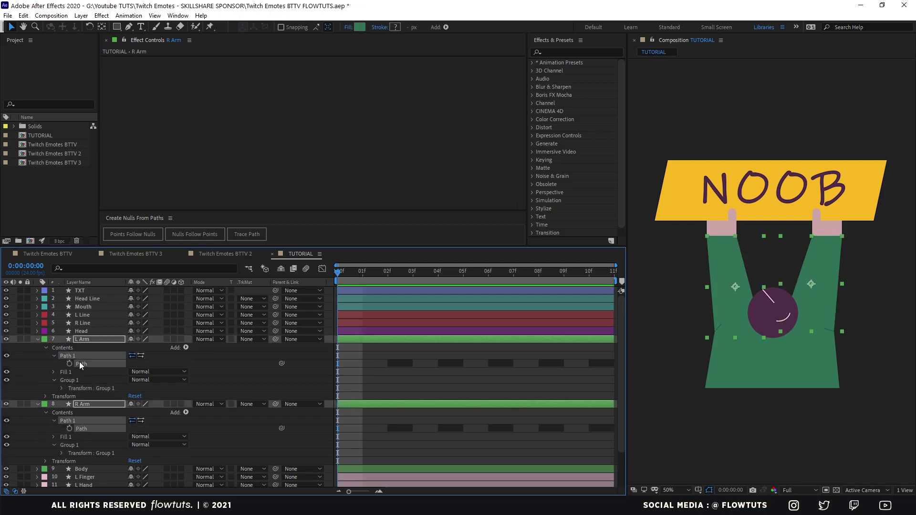
# - Run Create Nulls From Paths.jsx with Points Follow Nulls on both arm paths
pyautogui.click(178, 15)
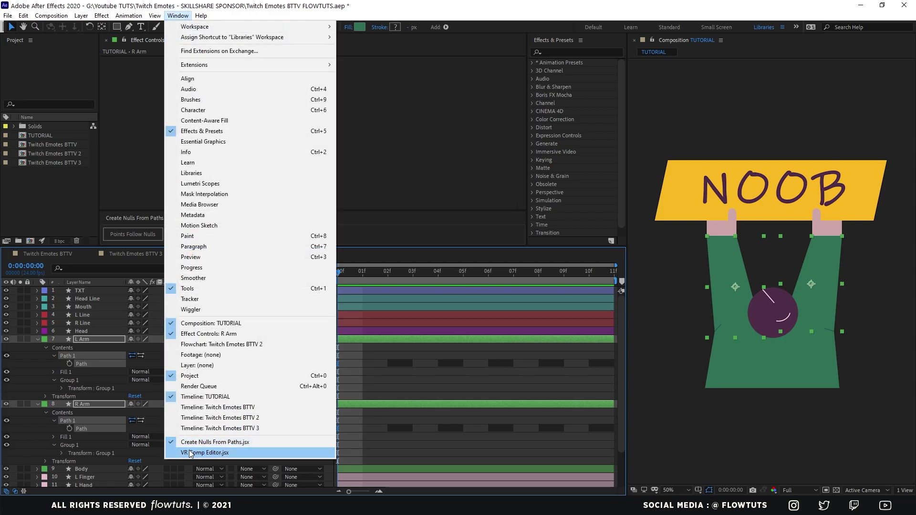
pyautogui.click(92, 217)
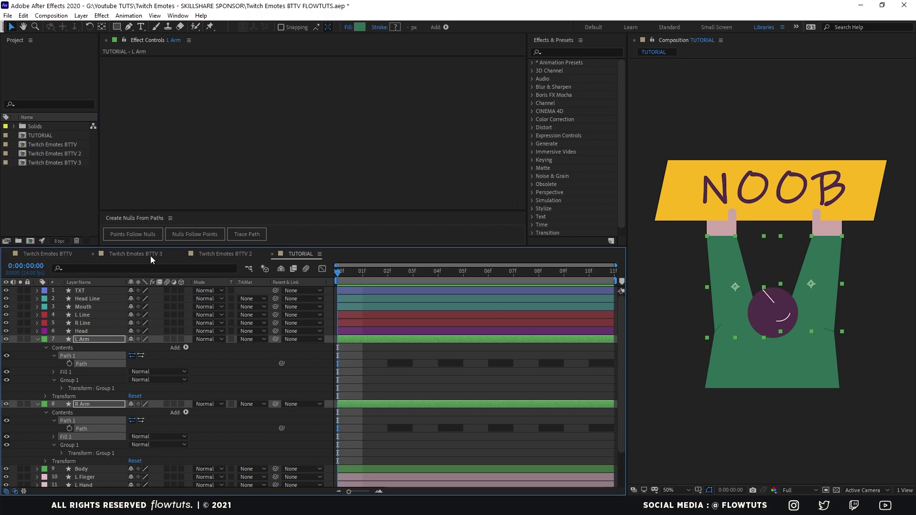
pyautogui.click(134, 239)
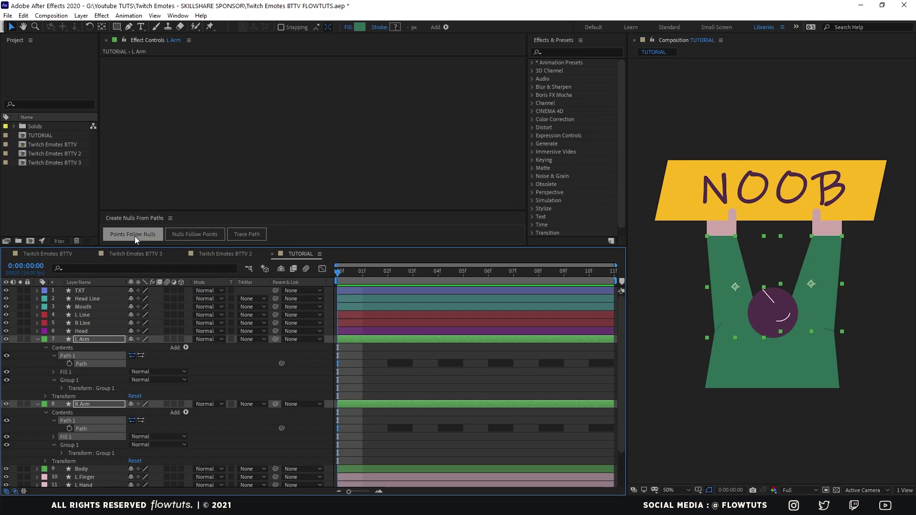
pyautogui.click(134, 235)
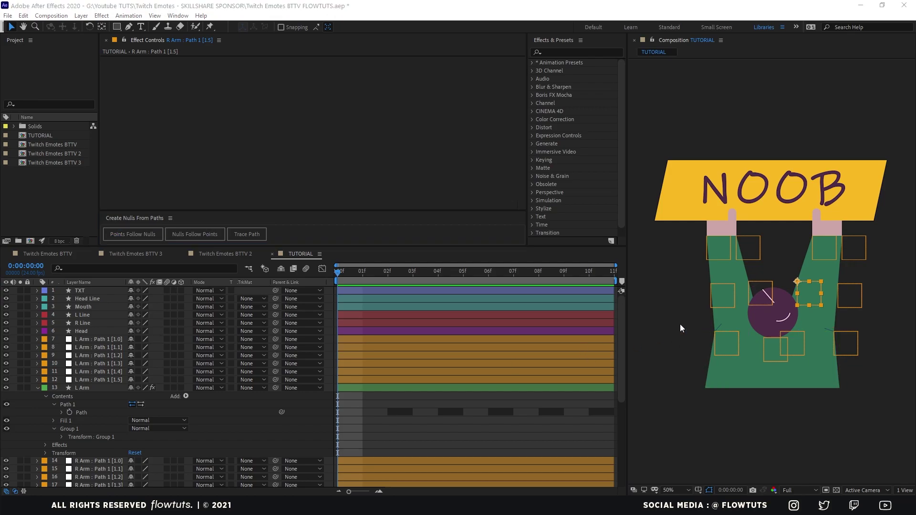
pyautogui.click(741, 279)
# - Select all six L Arm and six R Arm point nulls
pyautogui.press('g')
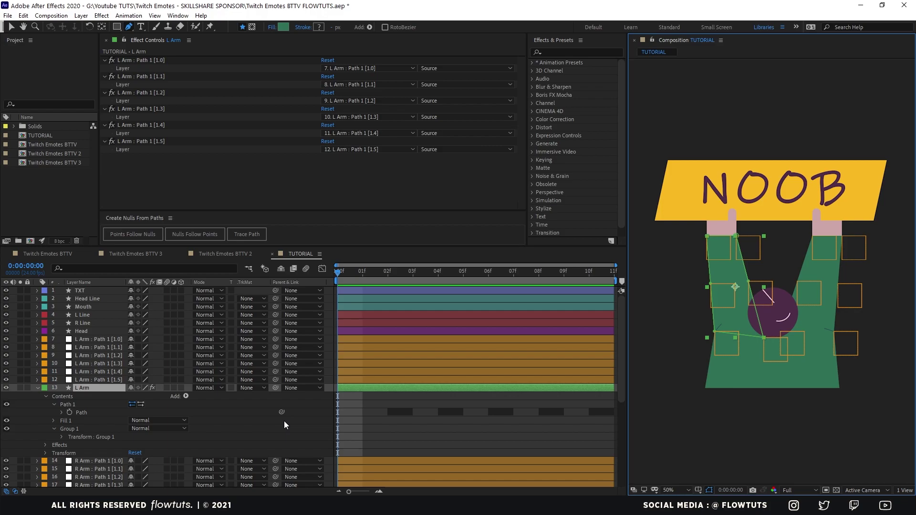
pyautogui.click(107, 378)
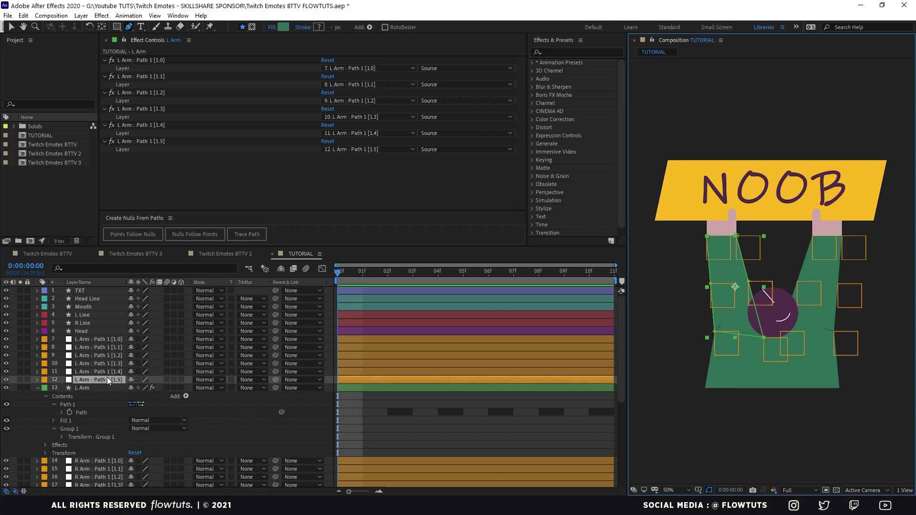
pyautogui.keyDown('shift'); pyautogui.click(91, 340); pyautogui.keyUp('shift')
pyautogui.keyDown('ctrl'); pyautogui.click(99, 461); pyautogui.keyUp('ctrl')
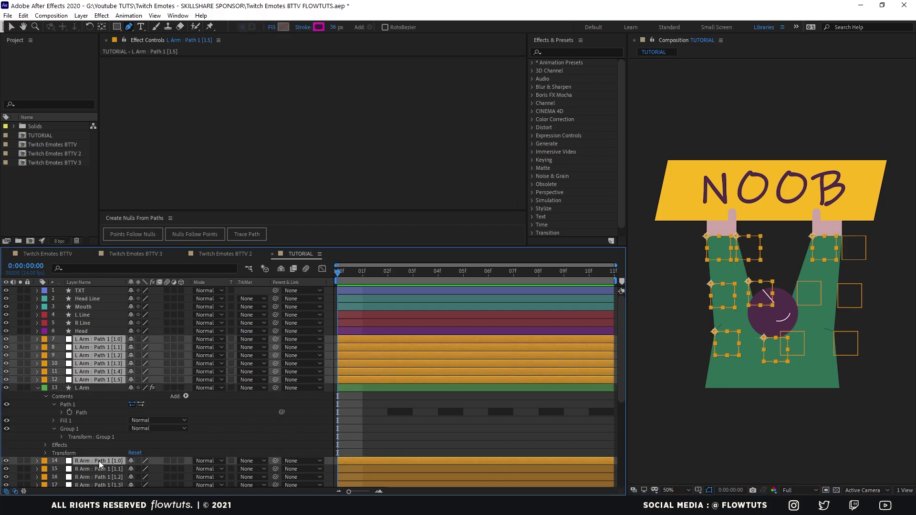
pyautogui.scroll(-2, 99, 461)
pyautogui.keyDown('ctrl'); pyautogui.click(93, 436); pyautogui.keyUp('ctrl')
pyautogui.keyDown('ctrl'); pyautogui.click(88, 427); pyautogui.keyUp('ctrl')
pyautogui.keyDown('ctrl'); pyautogui.click(80, 445); pyautogui.keyUp('ctrl')
pyautogui.keyDown('ctrl'); pyautogui.click(83, 453); pyautogui.keyUp('ctrl')
pyautogui.keyDown('ctrl'); pyautogui.click(90, 461); pyautogui.keyUp('ctrl')
# - Set the selected arm-point nulls' Scale to 25%
pyautogui.press('s')
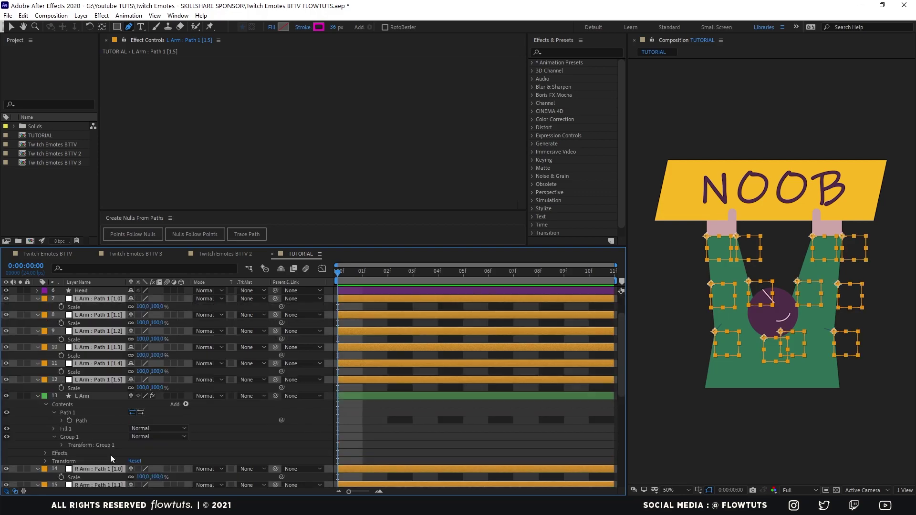
pyautogui.click(142, 372)
pyautogui.write('25')
pyautogui.press('Return')
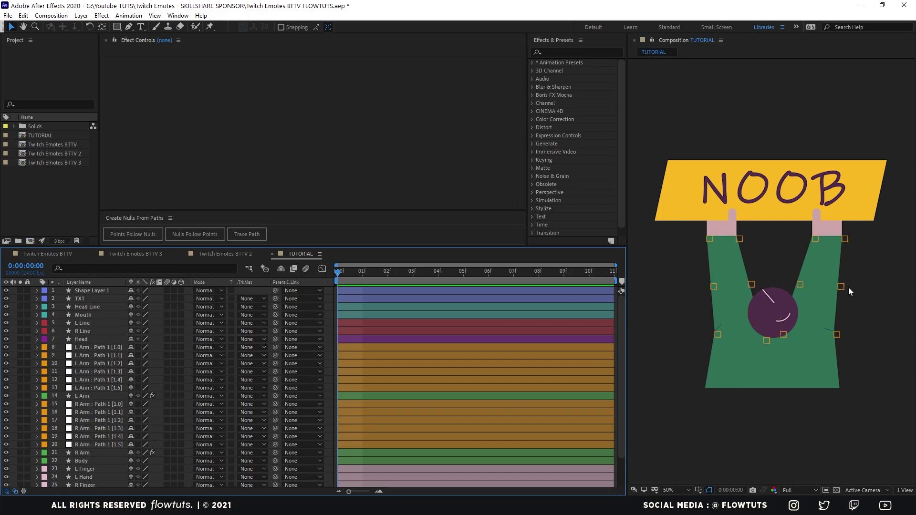
# - Add a new null, Null 31, and move it up to the upper chest
pyautogui.rightClick(333, 351)
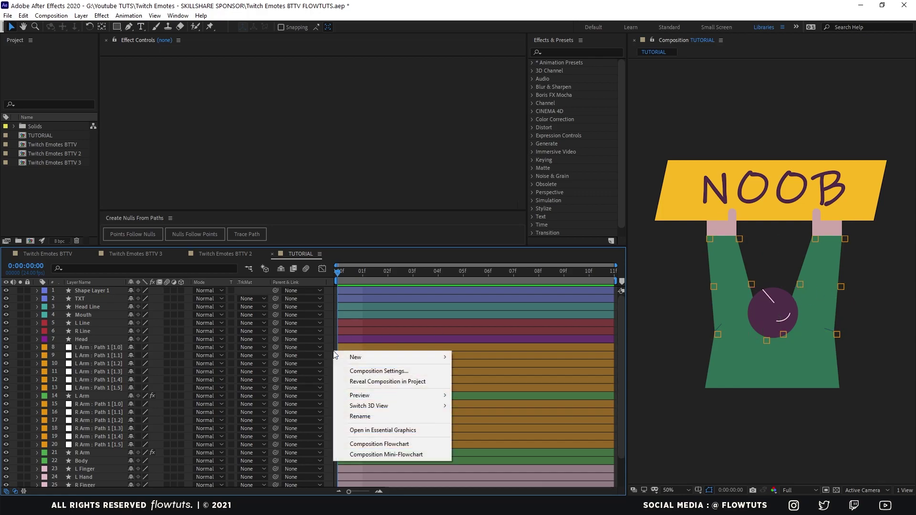
pyautogui.moveTo(356, 359)
pyautogui.click(482, 413)
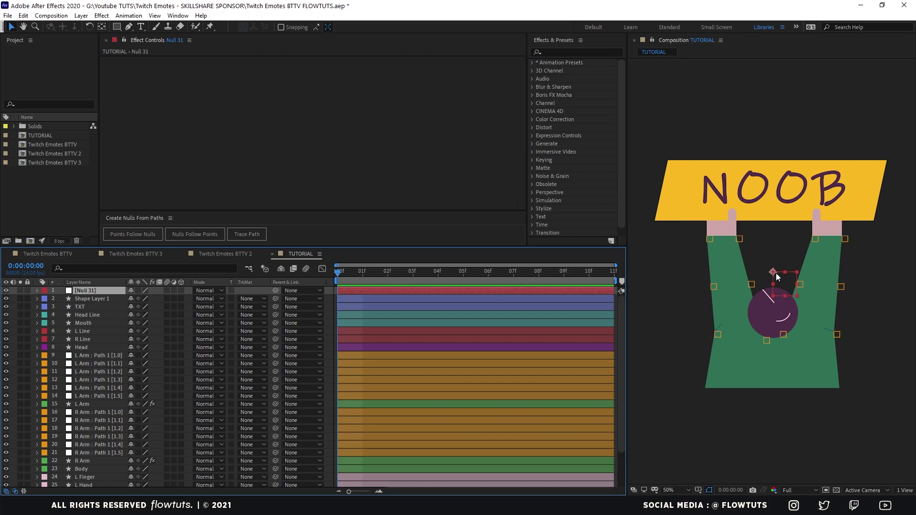
pyautogui.click(775, 276)
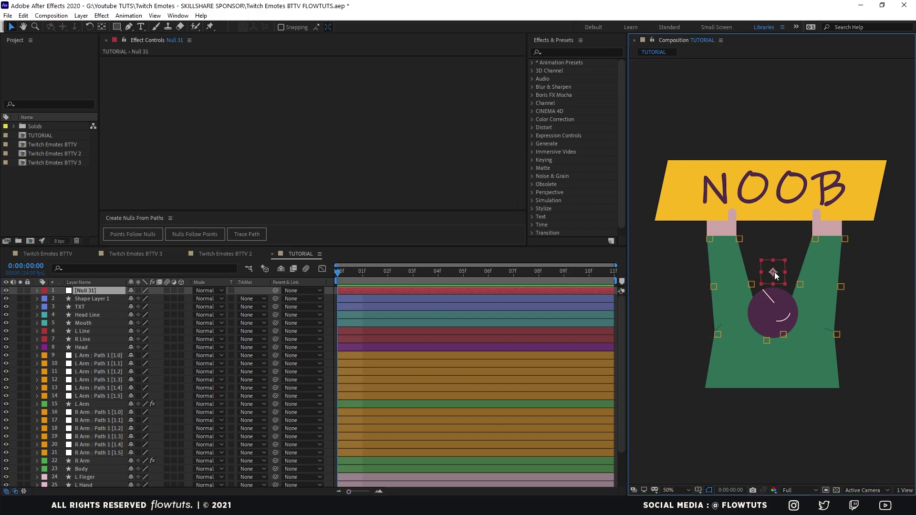
pyautogui.moveTo(775, 273); pyautogui.dragTo(776, 240)
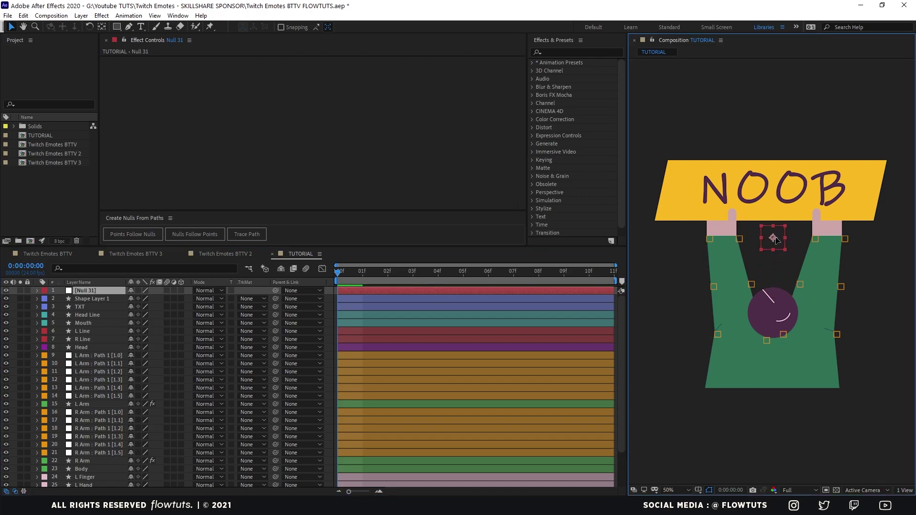
# - Parent four inner point nulls of each arm to Null 31 and test by moving it
pyautogui.click(739, 239)
pyautogui.keyDown('shift'); pyautogui.click(710, 239); pyautogui.keyUp('shift')
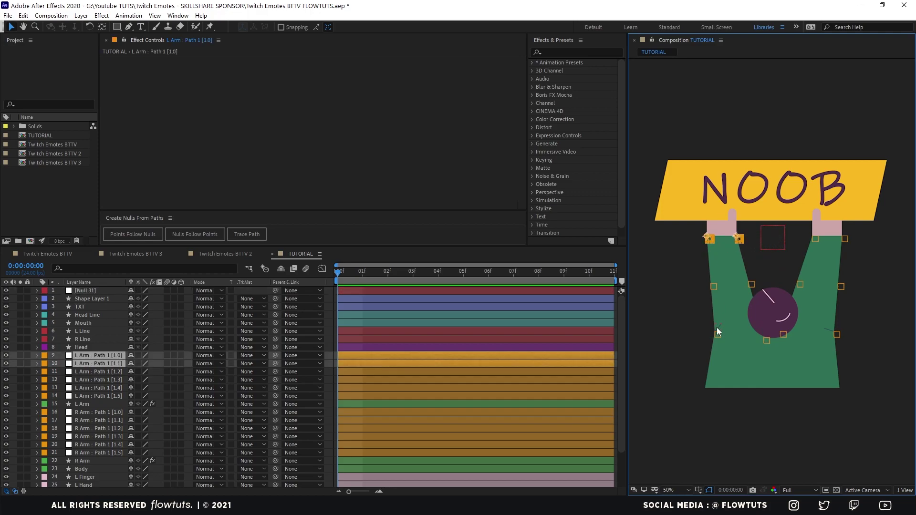
pyautogui.keyDown('shift'); pyautogui.click(717, 333); pyautogui.keyUp('shift')
pyautogui.keyDown('shift'); pyautogui.click(766, 340); pyautogui.keyUp('shift')
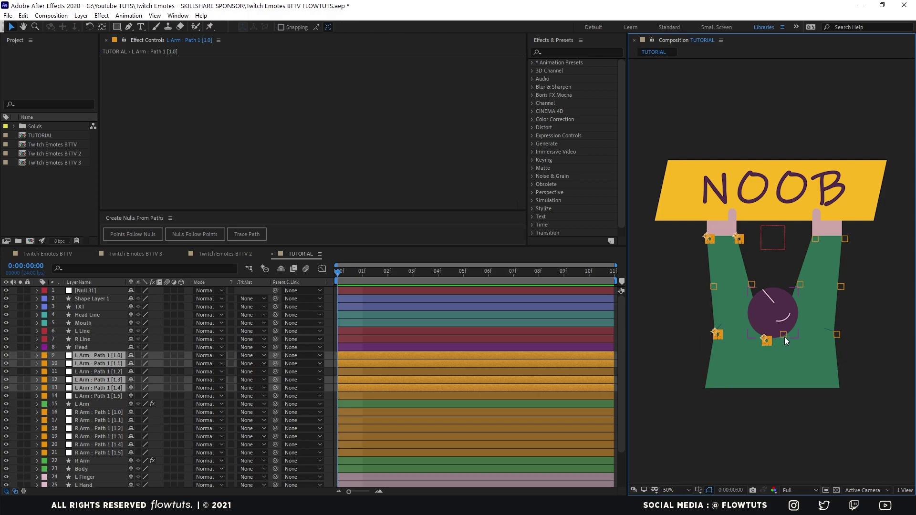
pyautogui.keyDown('ctrl'); pyautogui.click(89, 414); pyautogui.keyUp('ctrl')
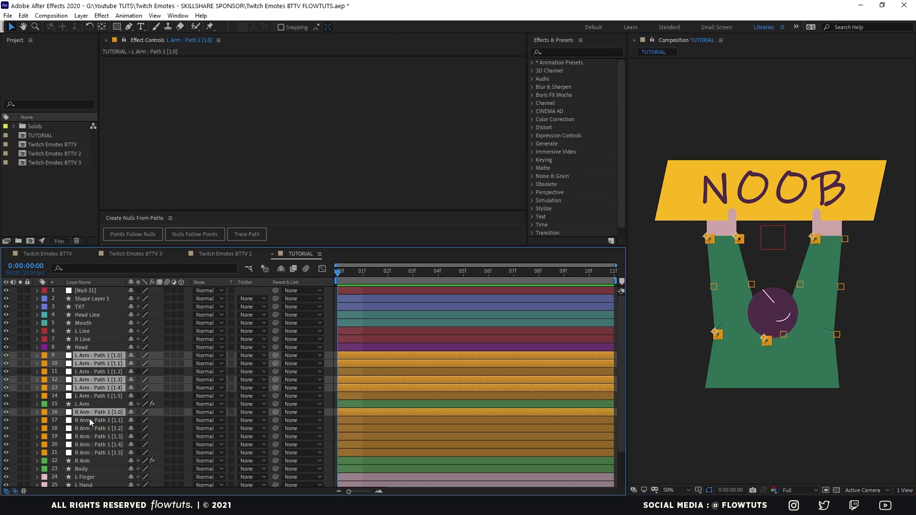
pyautogui.keyDown('ctrl'); pyautogui.click(91, 421); pyautogui.keyUp('ctrl')
pyautogui.keyDown('ctrl'); pyautogui.click(87, 443); pyautogui.keyUp('ctrl')
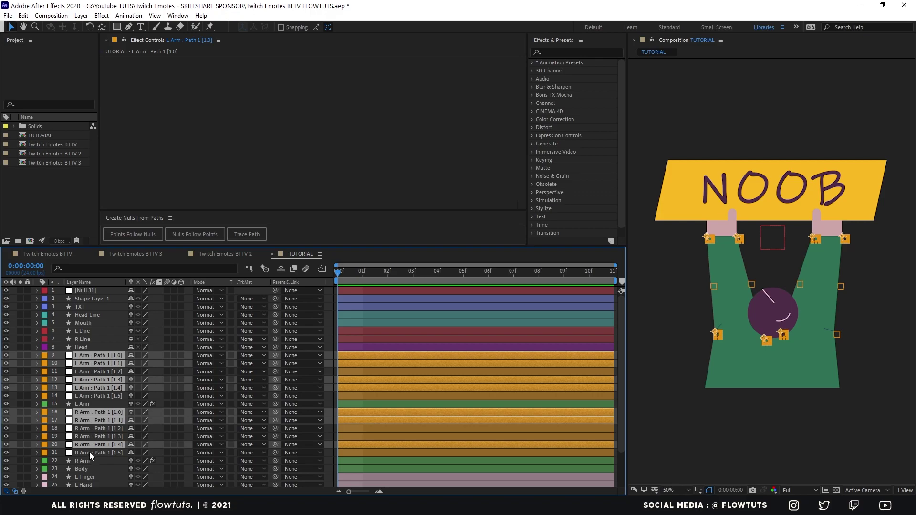
pyautogui.keyDown('ctrl'); pyautogui.click(90, 452); pyautogui.keyUp('ctrl')
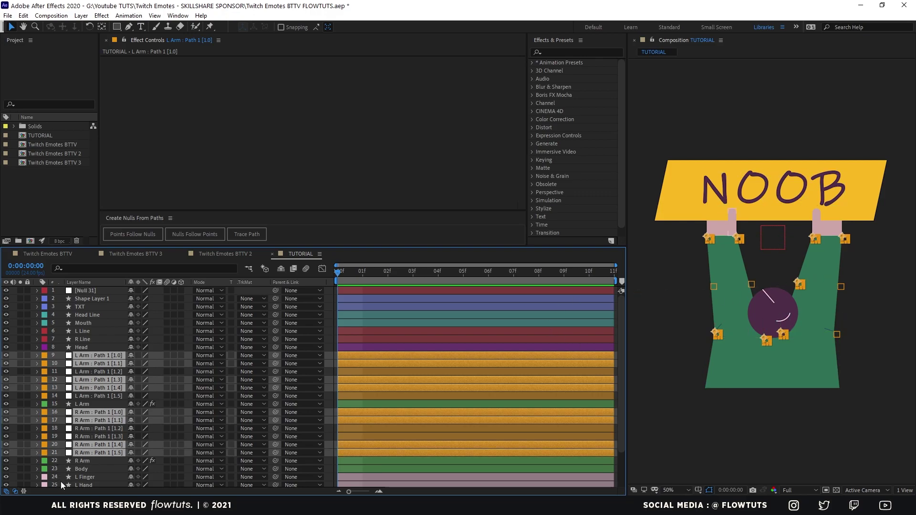
pyautogui.keyDown('ctrl'); pyautogui.click(95, 452); pyautogui.keyUp('ctrl')
pyautogui.keyDown('ctrl'); pyautogui.click(93, 436); pyautogui.keyUp('ctrl')
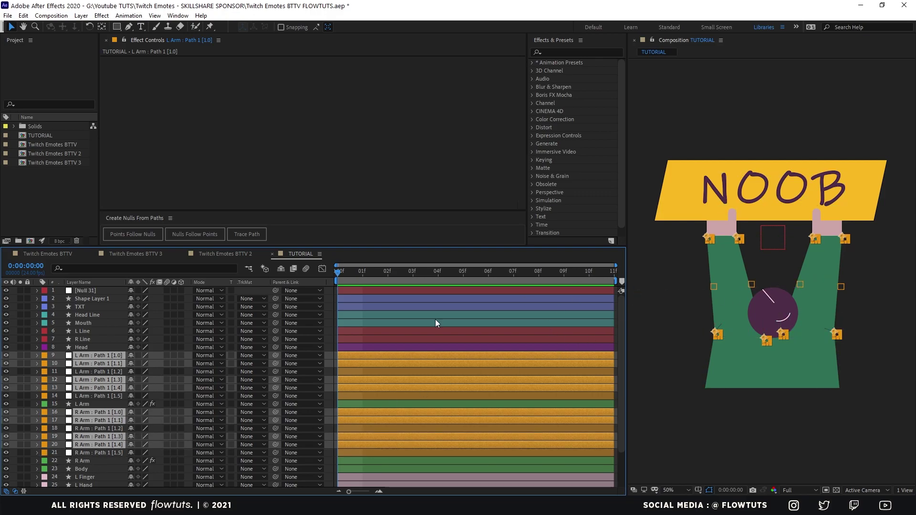
pyautogui.moveTo(276, 355); pyautogui.dragTo(97, 294)
pyautogui.click(95, 292)
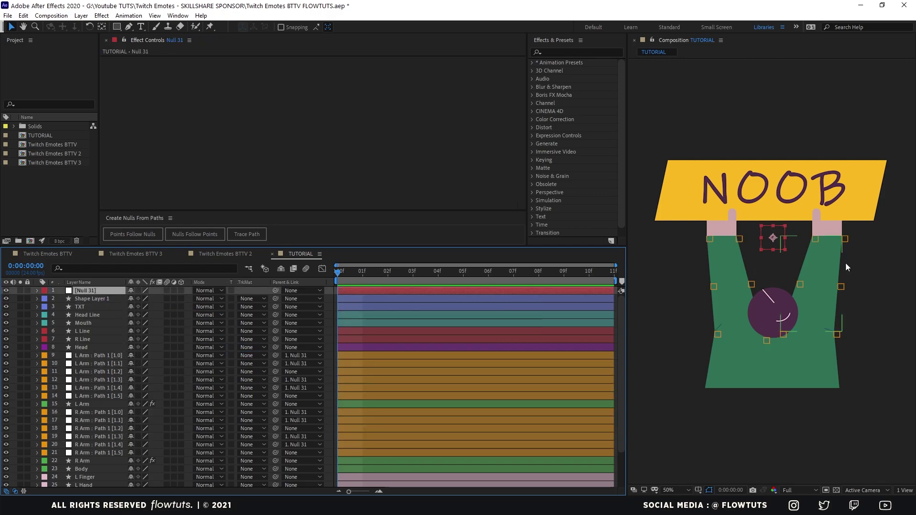
pyautogui.moveTo(773, 237); pyautogui.dragTo(747, 239)
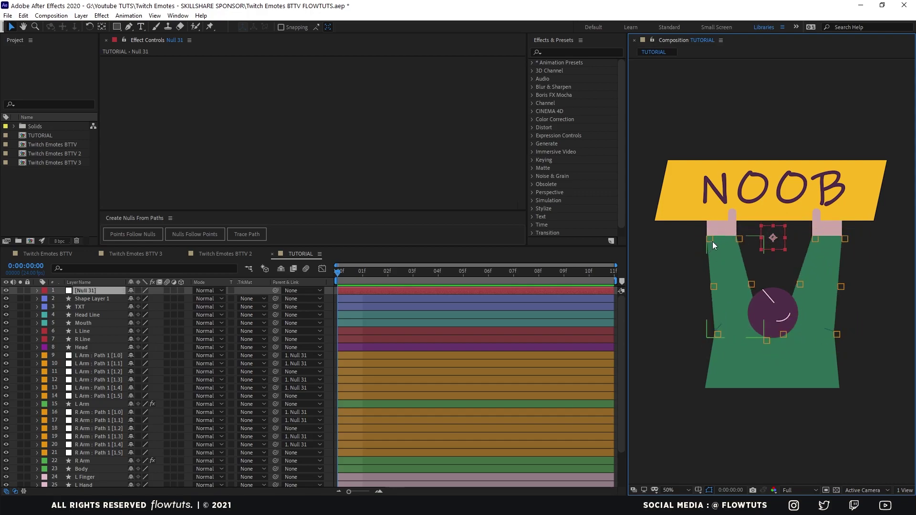
# - Parent both hands and both fingers to Null 31
pyautogui.click(721, 229)
pyautogui.keyDown('shift'); pyautogui.click(736, 219); pyautogui.keyUp('shift')
pyautogui.keyDown('shift'); pyautogui.click(817, 219); pyautogui.keyUp('shift')
pyautogui.keyDown('shift'); pyautogui.click(831, 229); pyautogui.keyUp('shift')
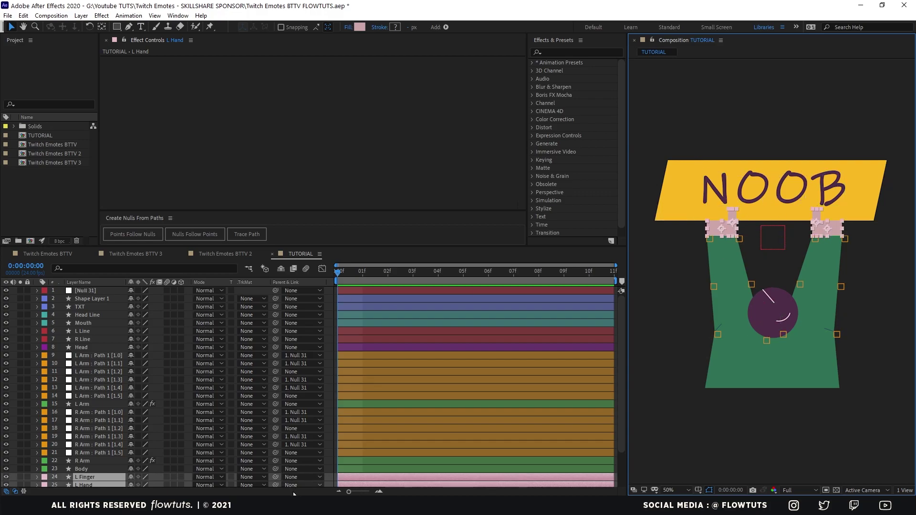
pyautogui.moveTo(275, 477); pyautogui.dragTo(96, 291)
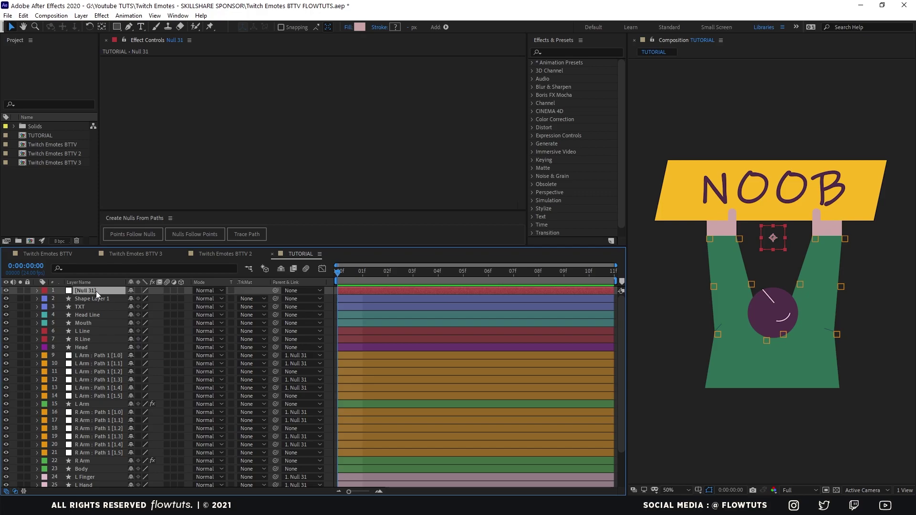
# - Parent the NOOB text layer to Null 31 and check the sign follows it
pyautogui.click(772, 190)
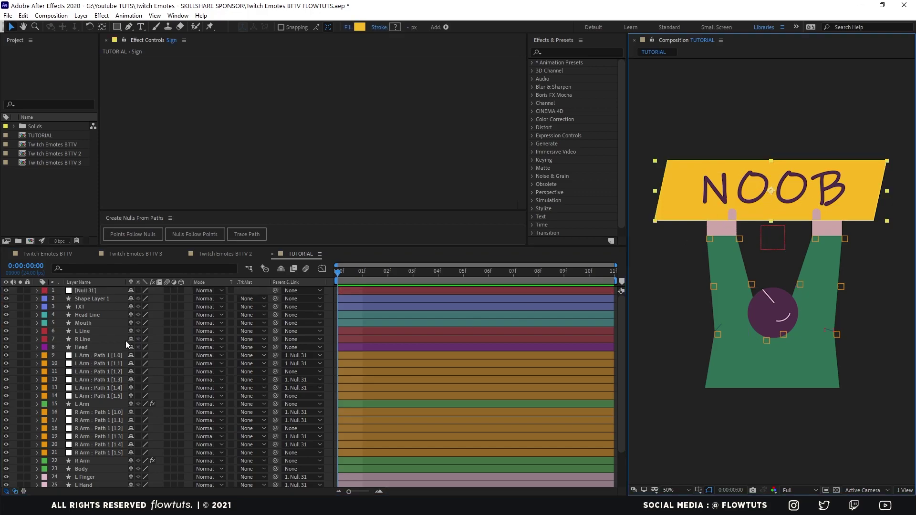
pyautogui.scroll(-3, 91, 369)
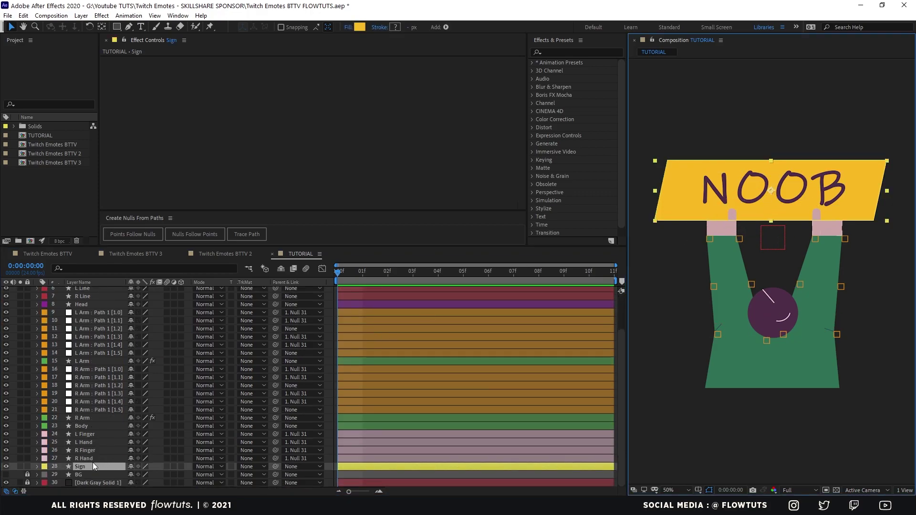
pyautogui.scroll(3, 99, 357)
pyautogui.click(86, 308)
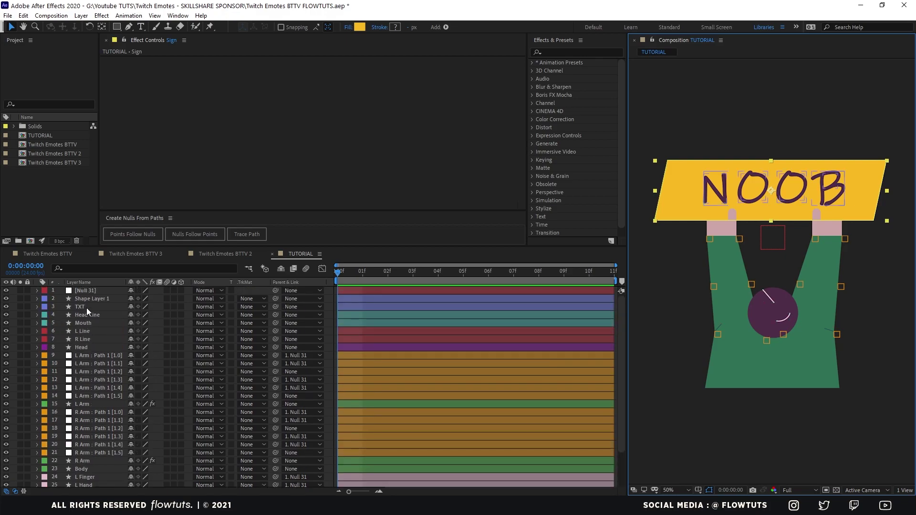
pyautogui.moveTo(276, 306); pyautogui.dragTo(138, 292)
pyautogui.click(242, 292)
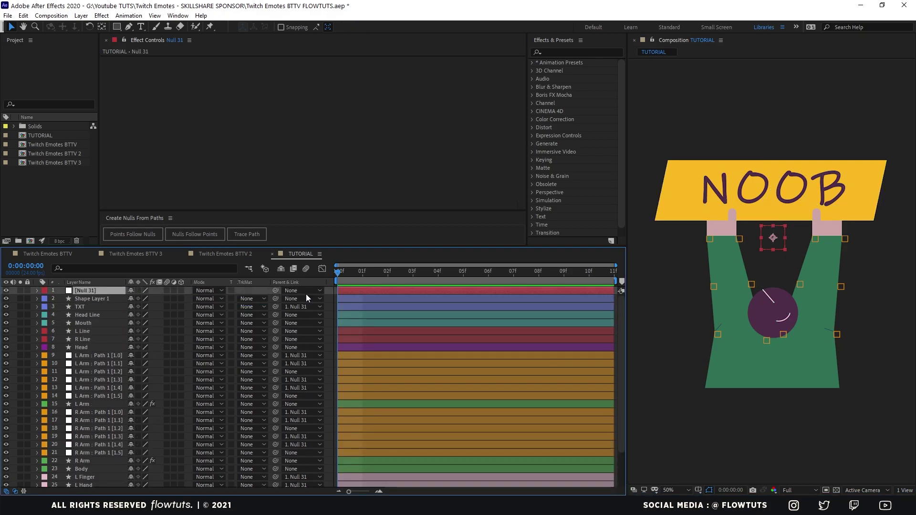
pyautogui.moveTo(766, 247); pyautogui.dragTo(785, 231)
pyautogui.click(326, 337)
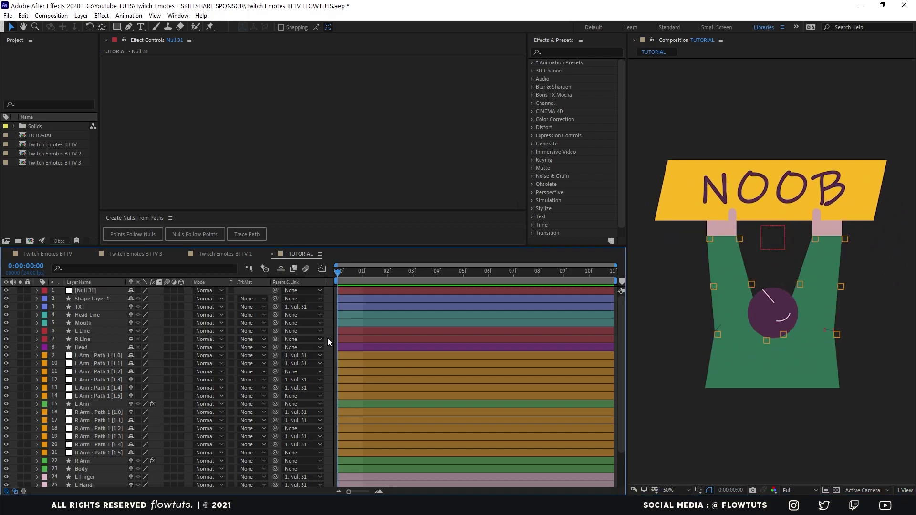
# - Parent Mouth and Head Line to Head, and Head to Null 31, then test the movement
pyautogui.click(758, 317)
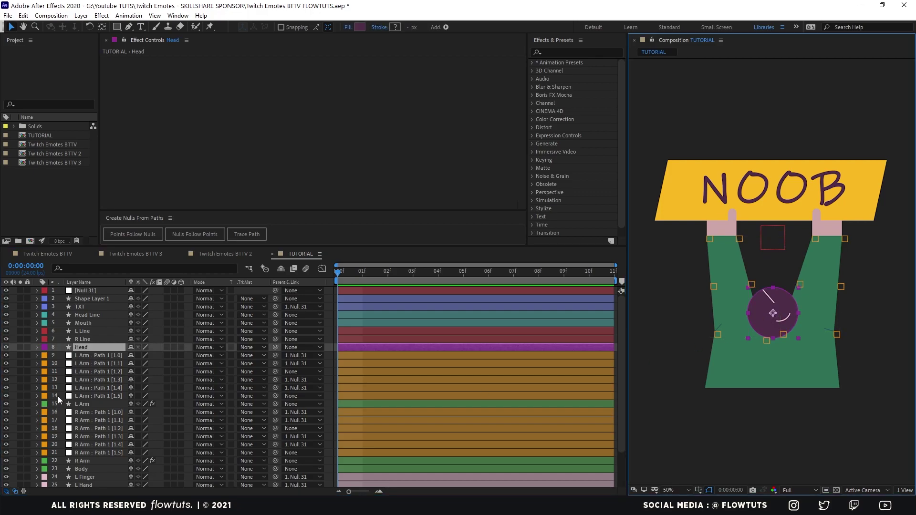
pyautogui.click(86, 339)
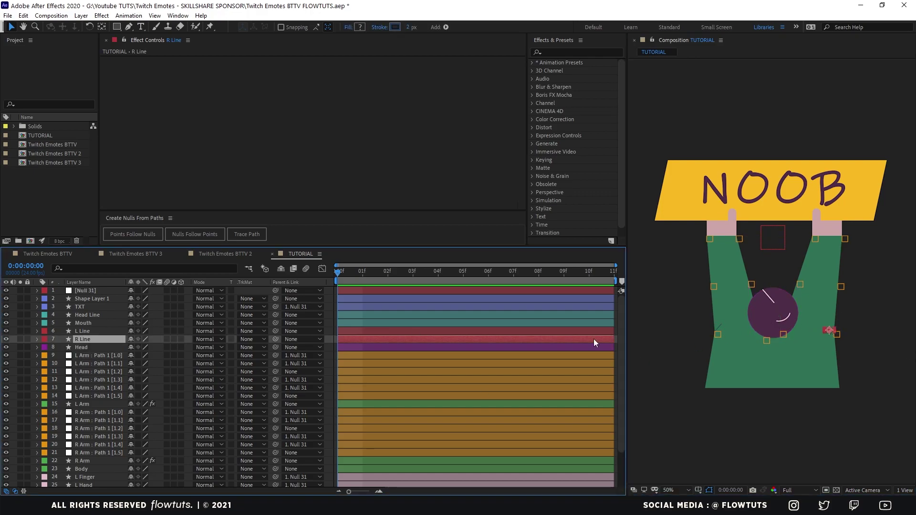
pyautogui.click(84, 324)
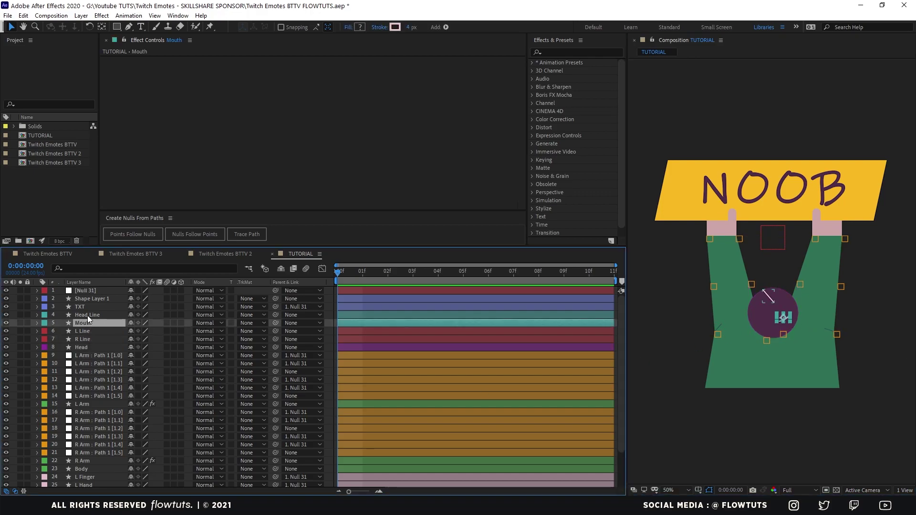
pyautogui.keyDown('ctrl'); pyautogui.click(86, 315); pyautogui.keyUp('ctrl')
pyautogui.moveTo(275, 315); pyautogui.dragTo(86, 347)
pyautogui.moveTo(275, 347); pyautogui.dragTo(86, 291)
pyautogui.moveTo(785, 244)
pyautogui.mouseDown()
pyautogui.moveTo(777, 239)
pyautogui.moveTo(780, 253)
pyautogui.moveTo(777, 239)
pyautogui.moveTo(763, 260)
pyautogui.moveTo(800, 258)
pyautogui.moveTo(776, 241)
pyautogui.moveTo(794, 239)
pyautogui.moveTo(756, 242)
pyautogui.moveTo(782, 255)
pyautogui.moveTo(766, 246)
pyautogui.moveTo(783, 243)
pyautogui.moveTo(779, 276)
pyautogui.moveTo(783, 247)
pyautogui.mouseUp()
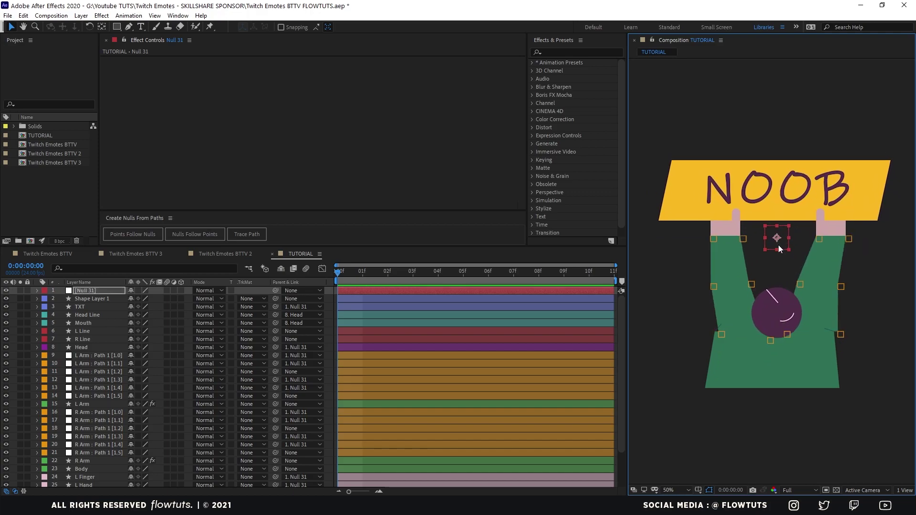
# - Create a new null object and duplicate it
pyautogui.rightClick(326, 359)
pyautogui.moveTo(363, 367)
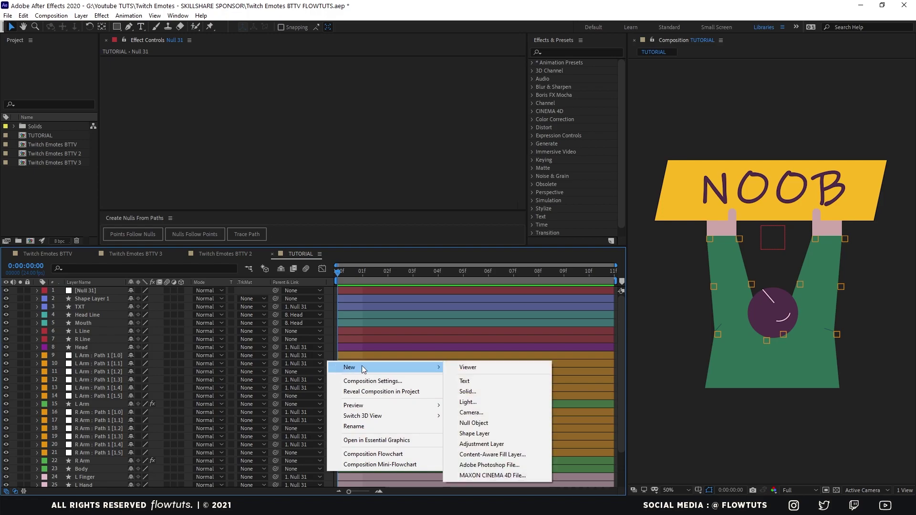
pyautogui.click(474, 423)
pyautogui.click(91, 297)
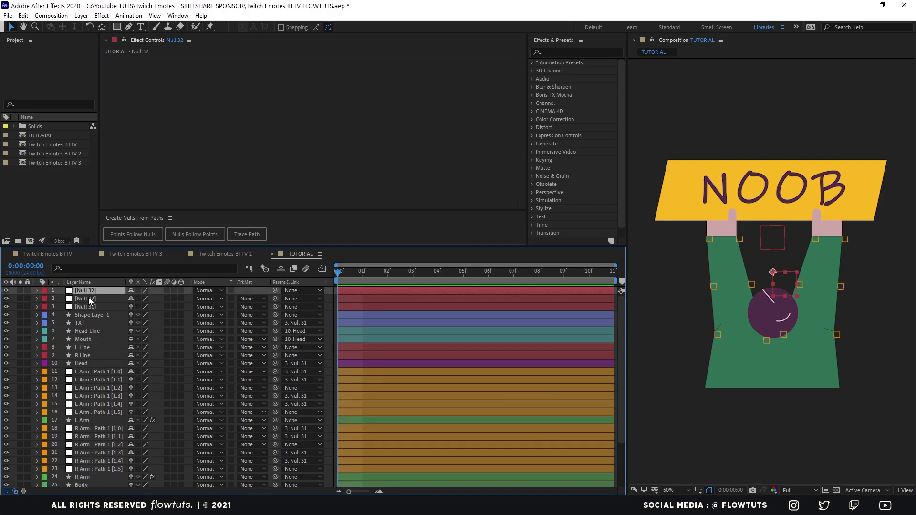
pyautogui.hotkey('ctrl', 'd')
# - Rename the two nulls LEFT ARM POINTS and RIGHT ARM POINTS
pyautogui.press('Return')
pyautogui.write('LEFT ARM PONTS')
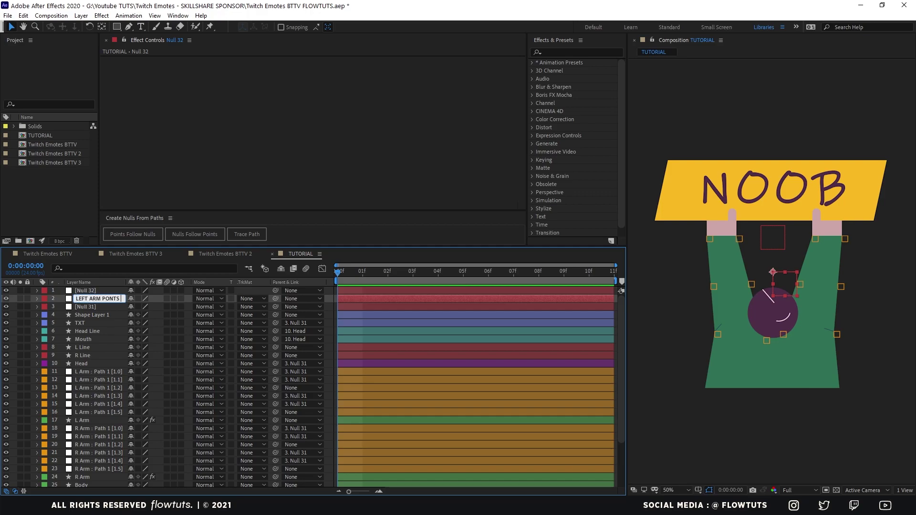
pyautogui.click(86, 291)
pyautogui.press('Return')
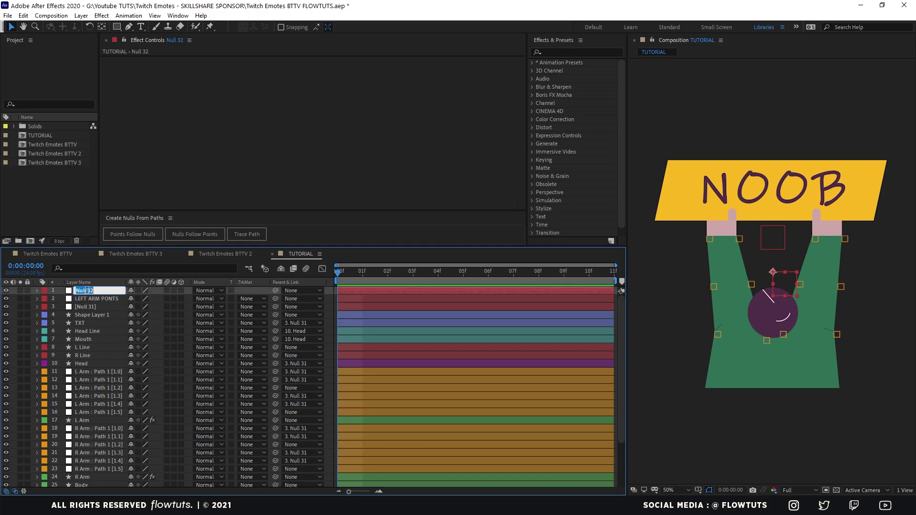
pyautogui.write('R')
pyautogui.write('IGHT ARM')
pyautogui.write(' CONTROLS')
pyautogui.press('BackSpace')
pyautogui.press('BackSpace')
pyautogui.press('BackSpace')
pyautogui.press('BackSpace')
pyautogui.press('BackSpace')
pyautogui.press('BackSpace')
pyautogui.press('BackSpace')
pyautogui.press('BackSpace')
pyautogui.write('POINTS')
pyautogui.press('Return')
pyautogui.click(102, 299)
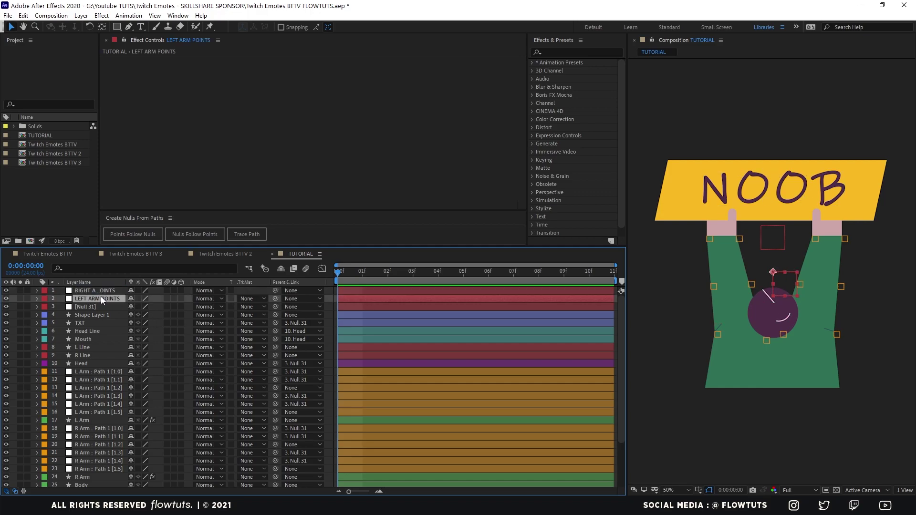
# - Set both LEFT ARM POINTS and RIGHT ARM POINTS nulls to 25% scale
pyautogui.keyDown('ctrl'); pyautogui.click(101, 291); pyautogui.keyUp('ctrl')
pyautogui.press('s')
pyautogui.click(143, 315)
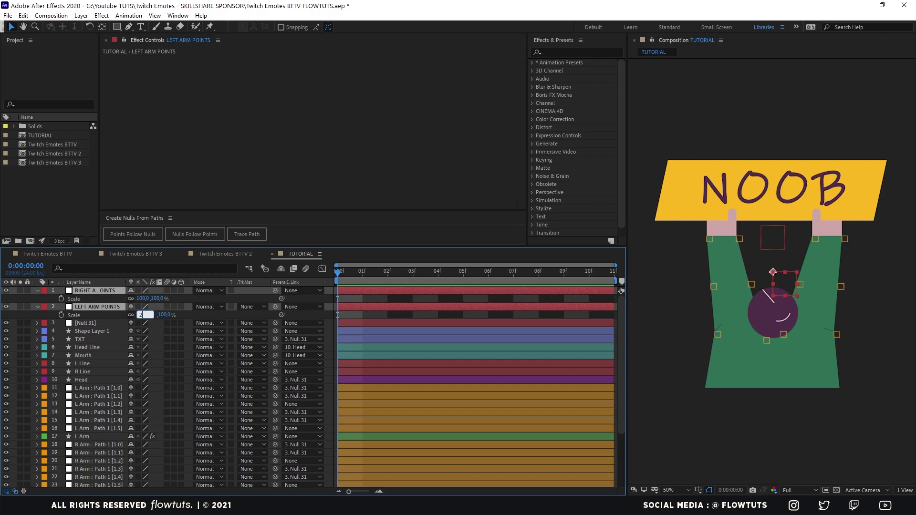
pyautogui.write('25')
pyautogui.press('Return')
pyautogui.click(220, 315)
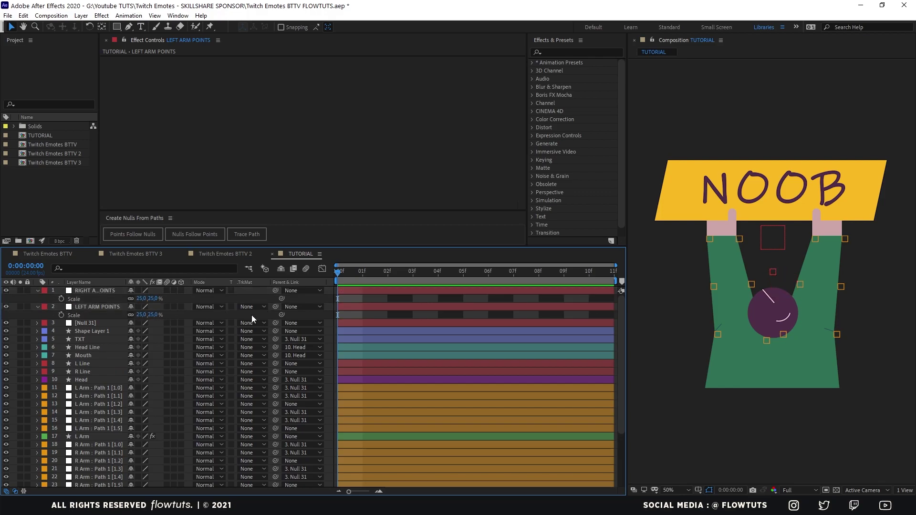
# - Parent each arm's two middle point nulls to its LEFT or RIGHT ARM POINTS null
pyautogui.click(714, 286)
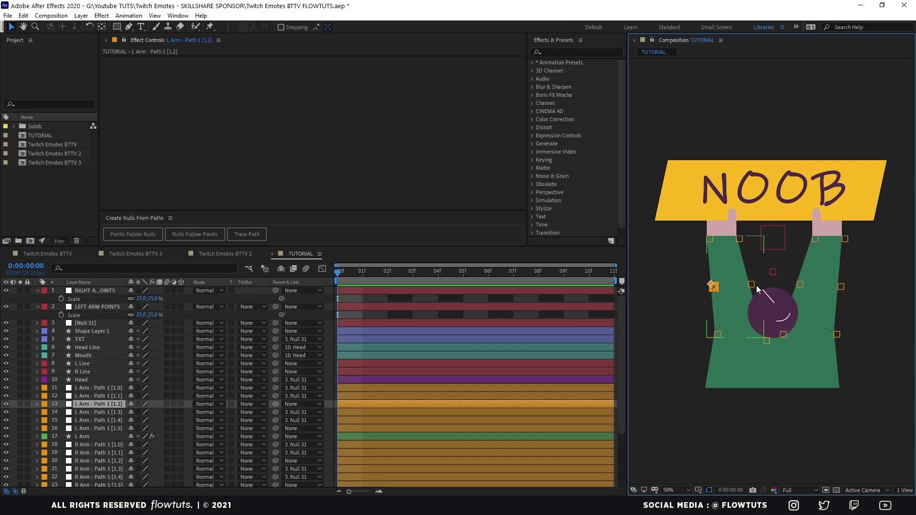
pyautogui.keyDown('shift'); pyautogui.click(752, 285); pyautogui.keyUp('shift')
pyautogui.moveTo(278, 405); pyautogui.dragTo(100, 306)
pyautogui.click(100, 306)
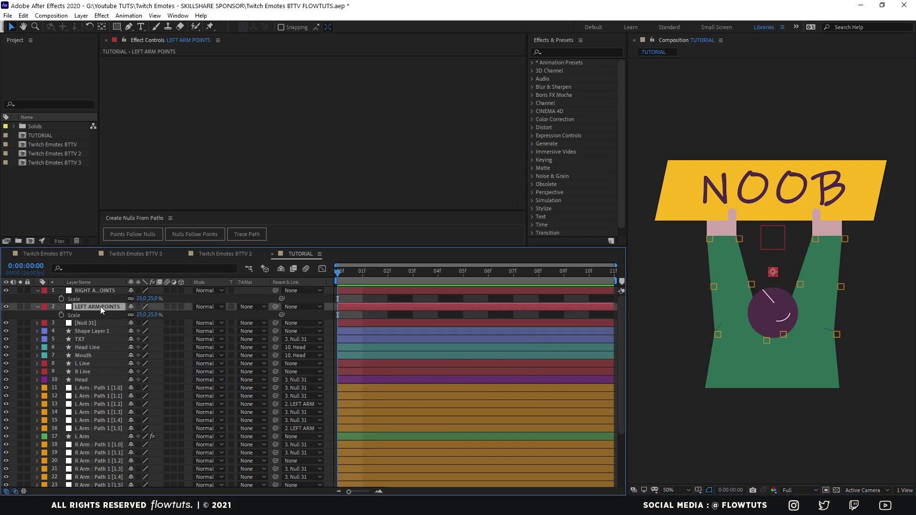
pyautogui.click(800, 285)
pyautogui.keyDown('shift'); pyautogui.click(841, 287); pyautogui.keyUp('shift')
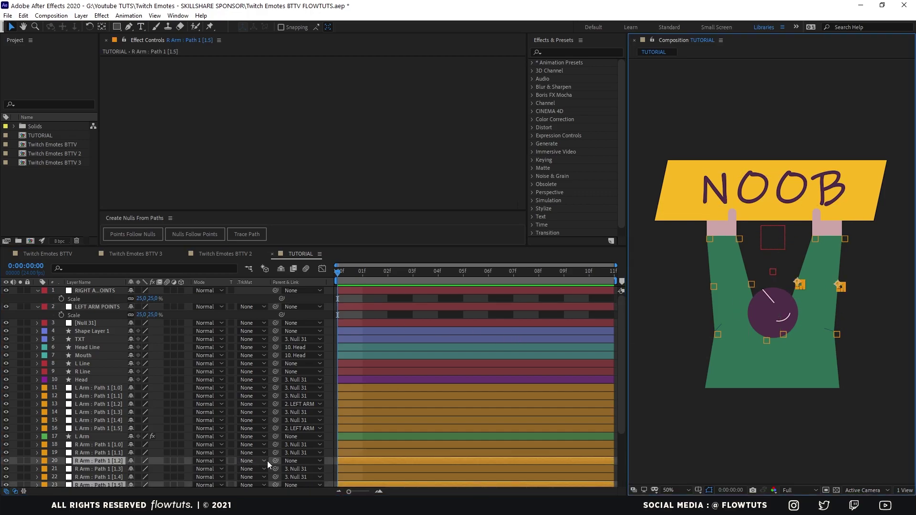
pyautogui.moveTo(276, 460); pyautogui.dragTo(96, 292)
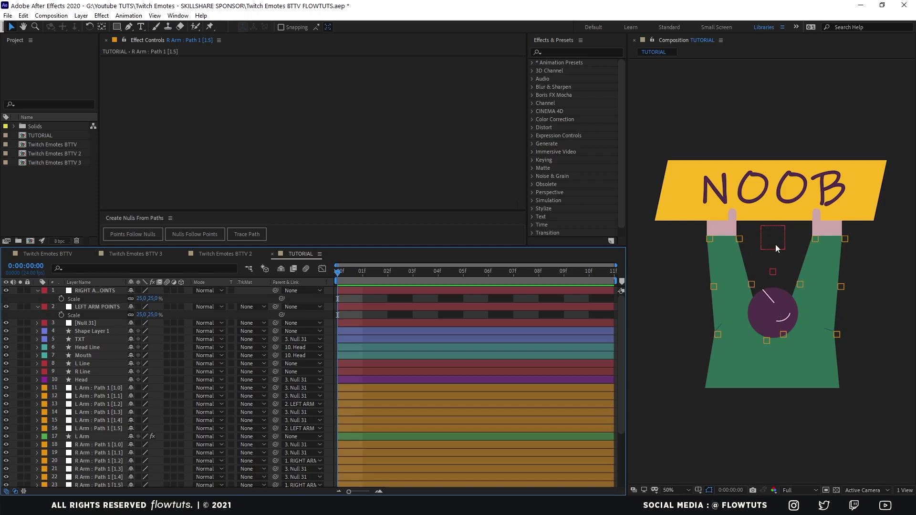
pyautogui.moveTo(779, 238); pyautogui.dragTo(753, 276)
pyautogui.click(773, 272)
pyautogui.click(773, 272)
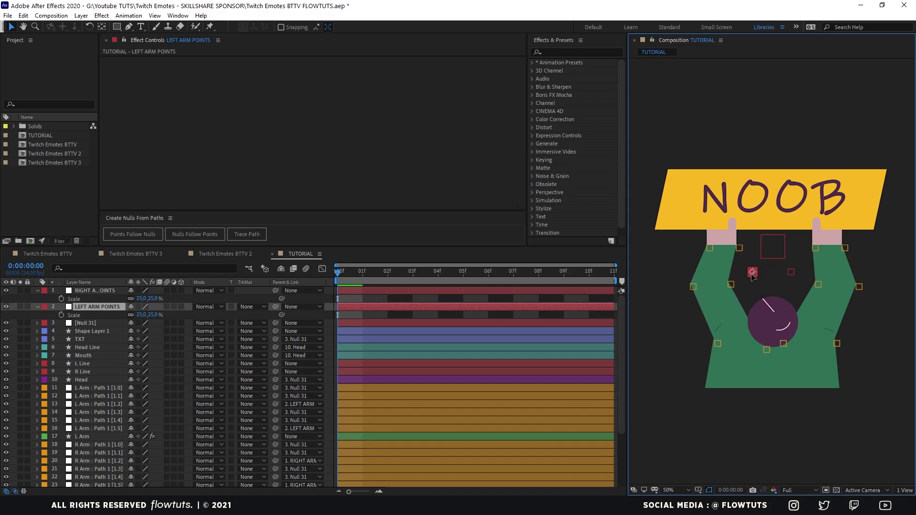
pyautogui.click(579, 316)
pyautogui.hotkey('ctrl', 'z')
pyautogui.hotkey('ctrl', 'z')
pyautogui.hotkey('ctrl', 'z')
pyautogui.hotkey('ctrl', 'z')
pyautogui.hotkey('ctrl', 'z')
pyautogui.hotkey('ctrl', 'z')
pyautogui.hotkey('ctrl', 'z')
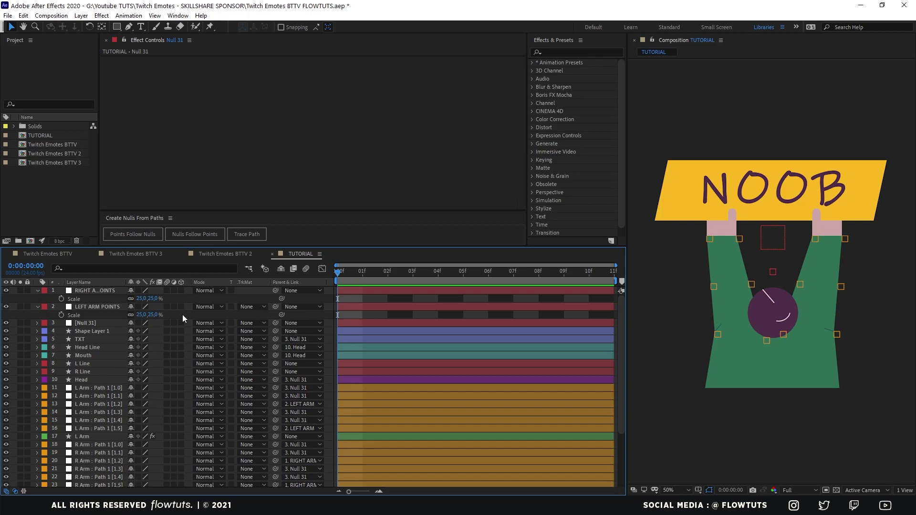
# - Key Position on Null 31 and both arm-point nulls at frames 0, 5 and 10
pyautogui.click(90, 325)
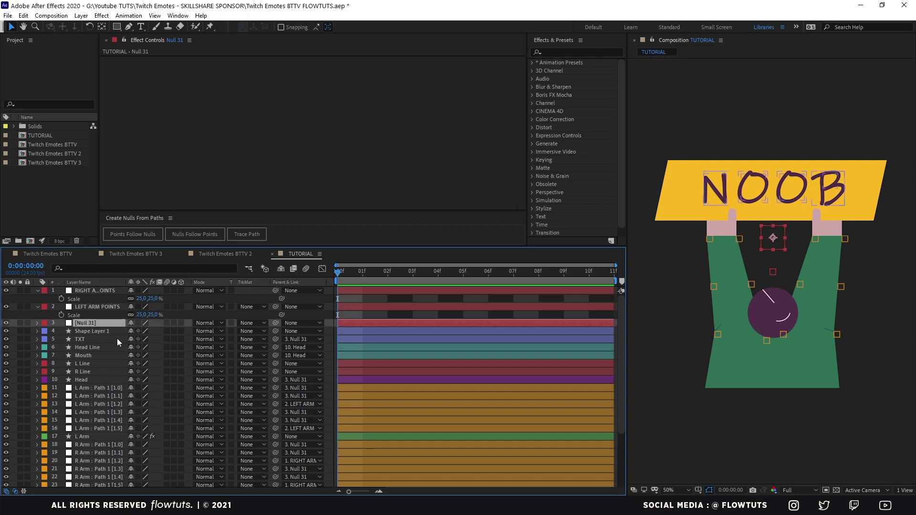
pyautogui.click(84, 290)
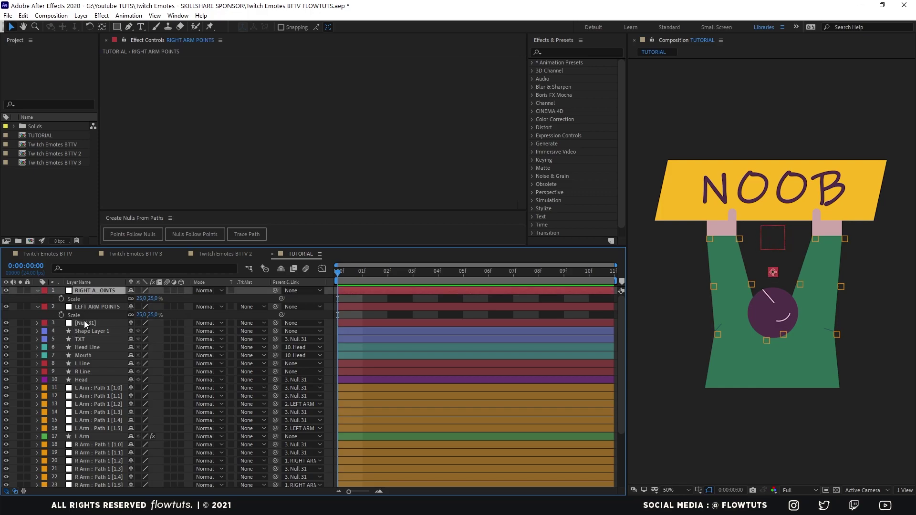
pyautogui.click(85, 323)
pyautogui.keyDown('shift'); pyautogui.click(87, 291); pyautogui.keyUp('shift')
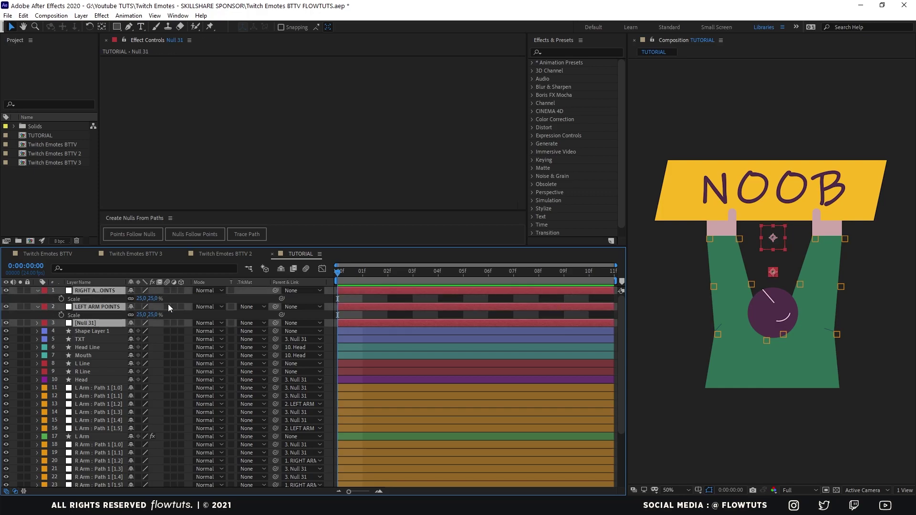
pyautogui.press('p')
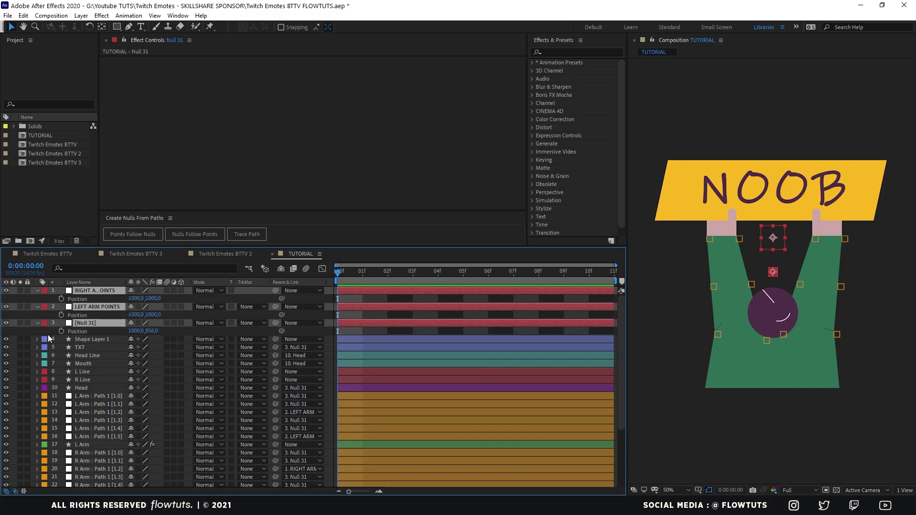
pyautogui.click(61, 299)
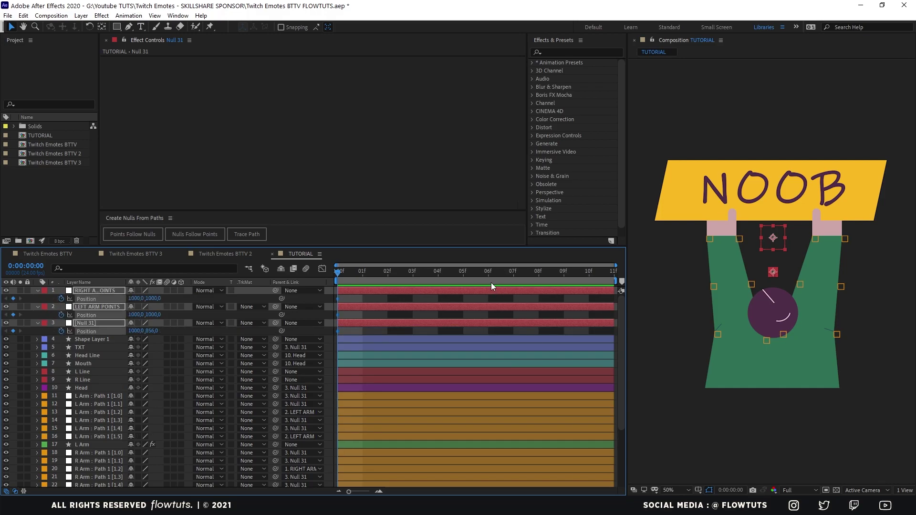
pyautogui.click(460, 275)
pyautogui.click(13, 299)
pyautogui.click(589, 272)
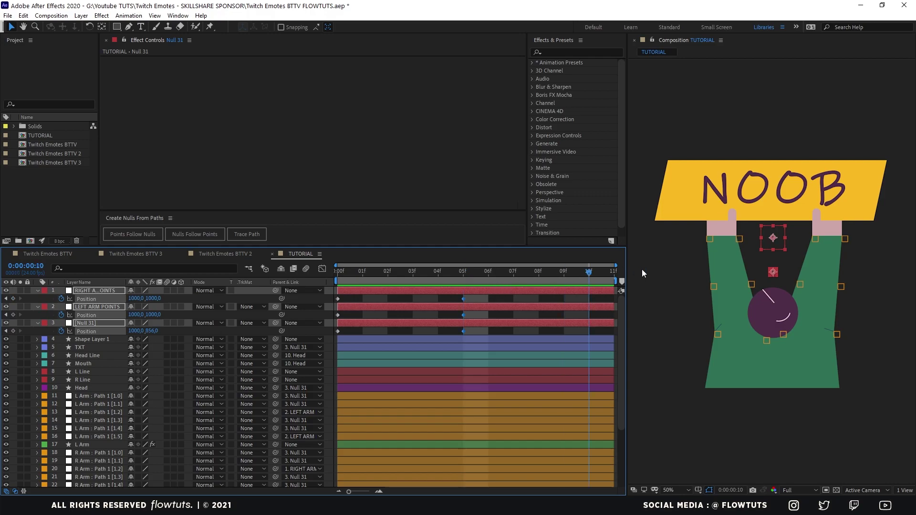
pyautogui.click(12, 299)
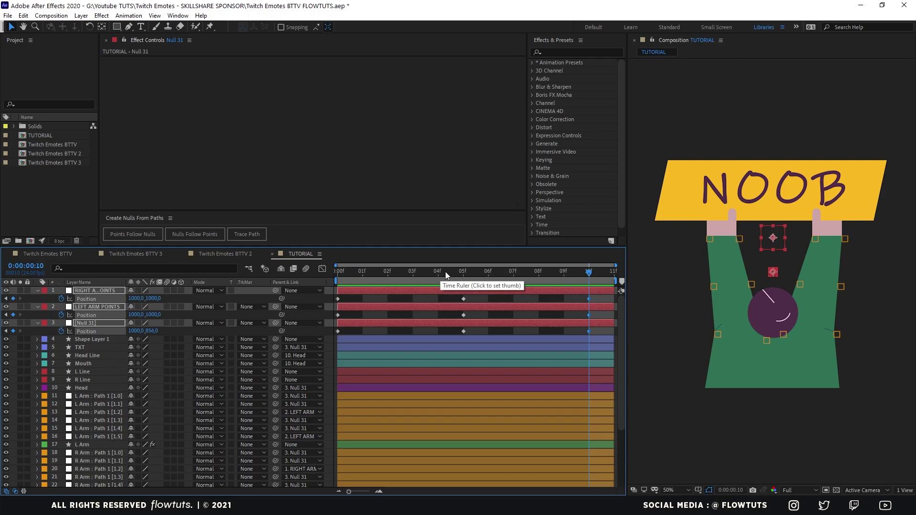
# - Try lowering Null 31 at frame 5, then undo the move
pyautogui.click(463, 271)
pyautogui.click(772, 240)
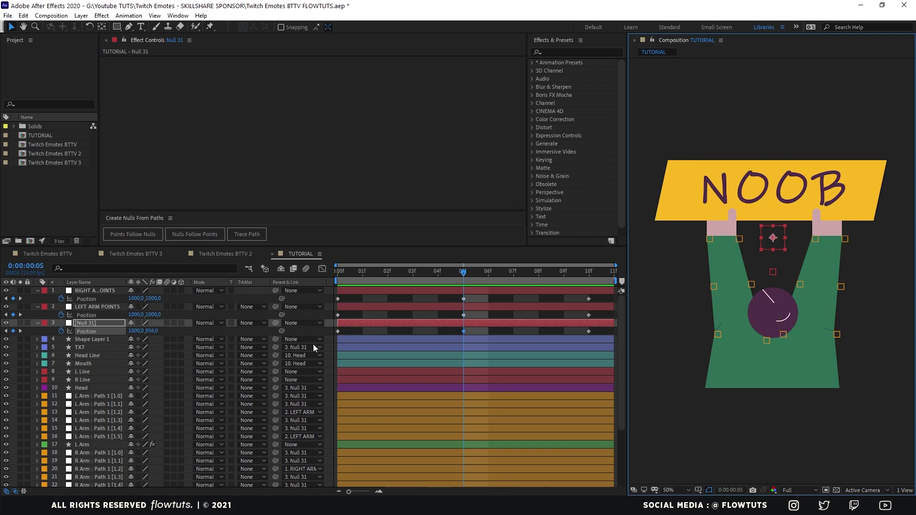
pyautogui.moveTo(152, 331); pyautogui.dragTo(174, 335)
pyautogui.hotkey('ctrl', 'z')
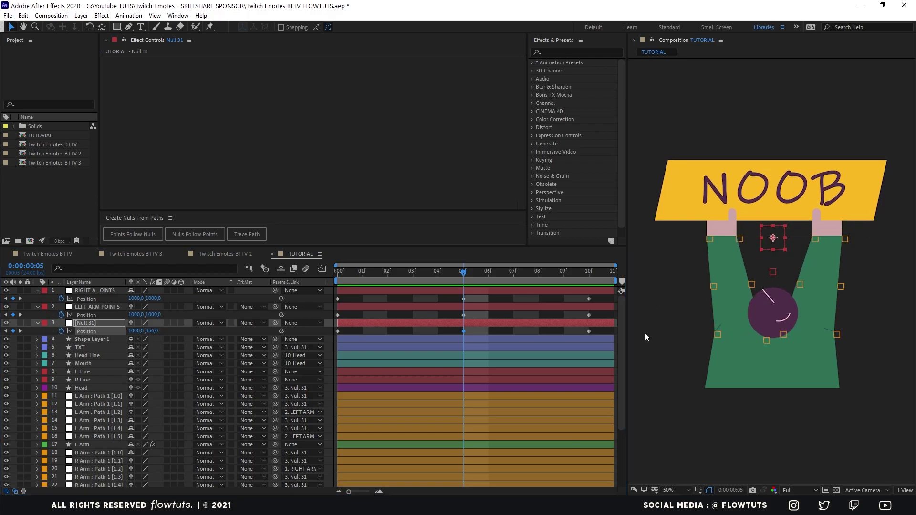
# - Parent the L Line and R Line arm shapes to Null 31
pyautogui.click(645, 333)
pyautogui.click(718, 325)
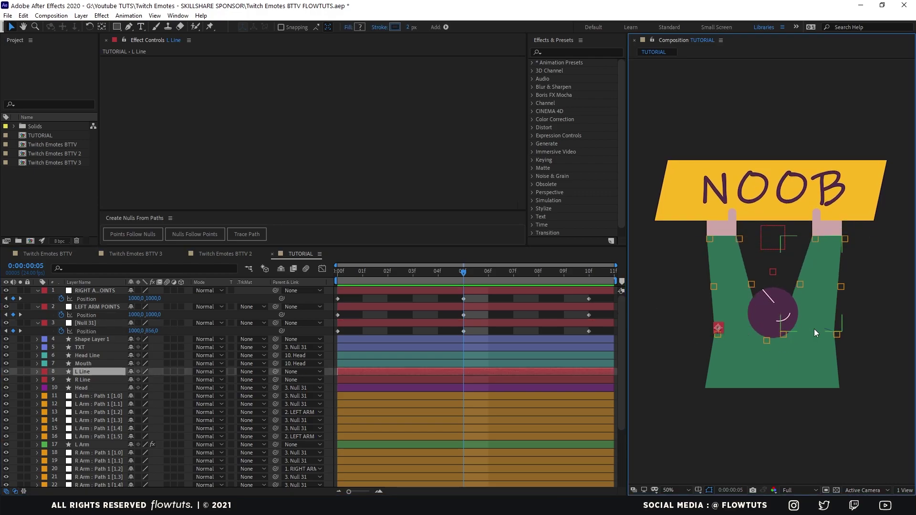
pyautogui.keyDown('shift'); pyautogui.click(830, 329); pyautogui.keyUp('shift')
pyautogui.moveTo(276, 374); pyautogui.dragTo(92, 326)
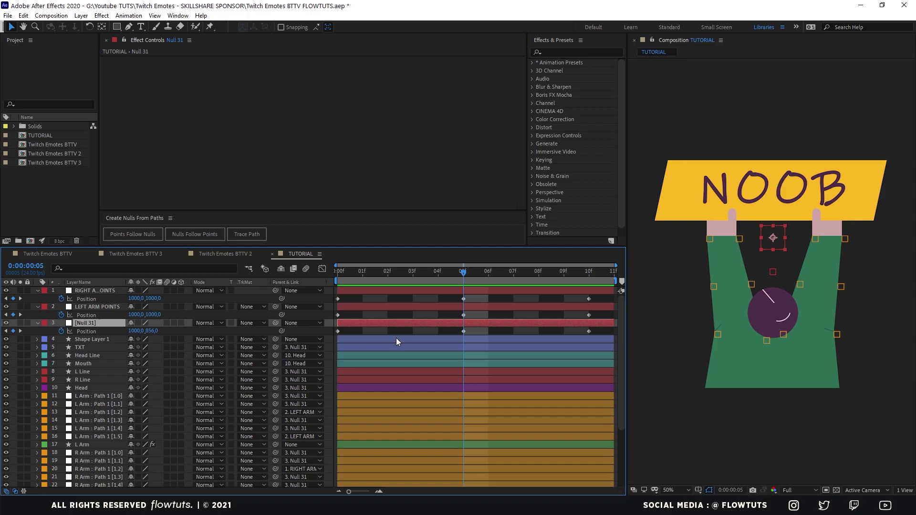
# - At frame 5, lower Null 31 to Y 903 and set the arm nulls to X 940 and 1060, then preview
pyautogui.press('F2')
pyautogui.moveTo(151, 332); pyautogui.dragTo(175, 330)
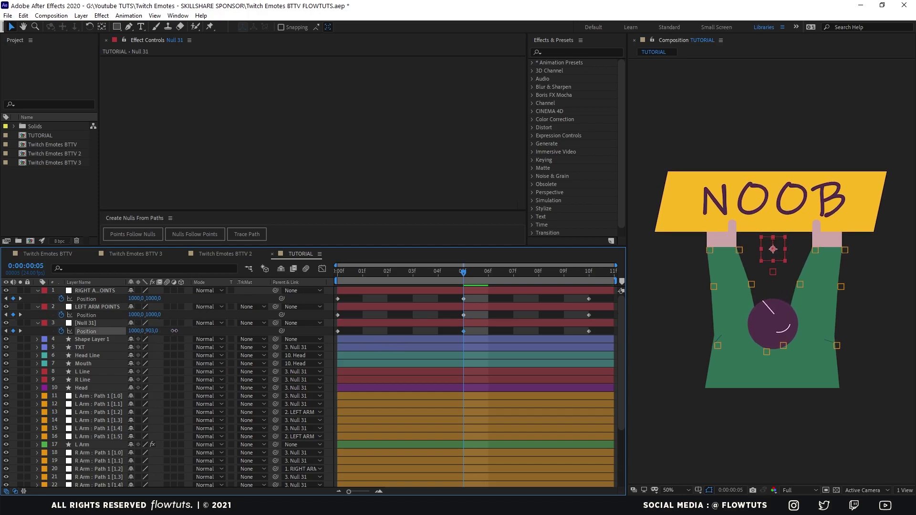
pyautogui.click(87, 306)
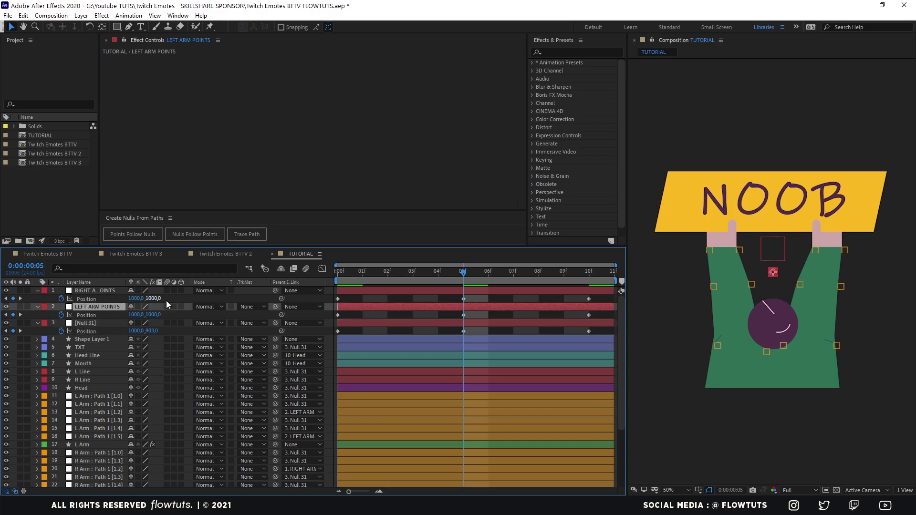
pyautogui.moveTo(137, 315); pyautogui.dragTo(187, 325)
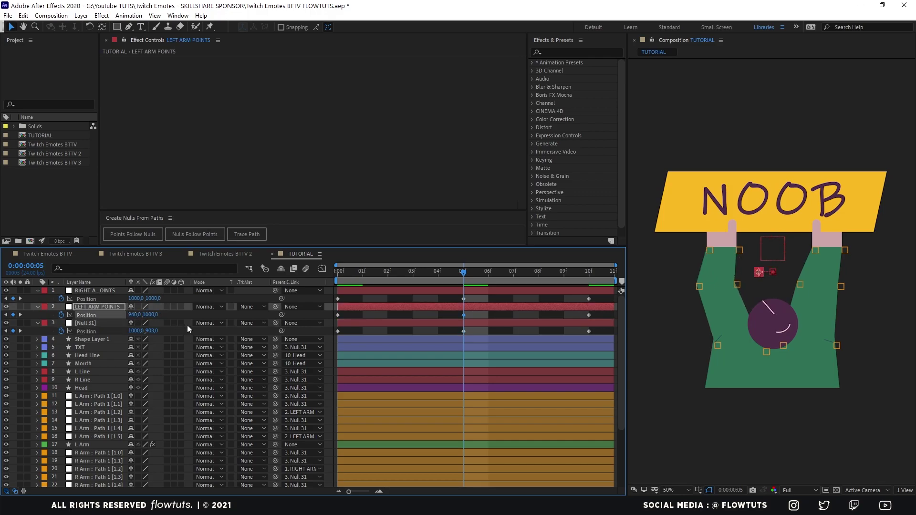
pyautogui.click(112, 292)
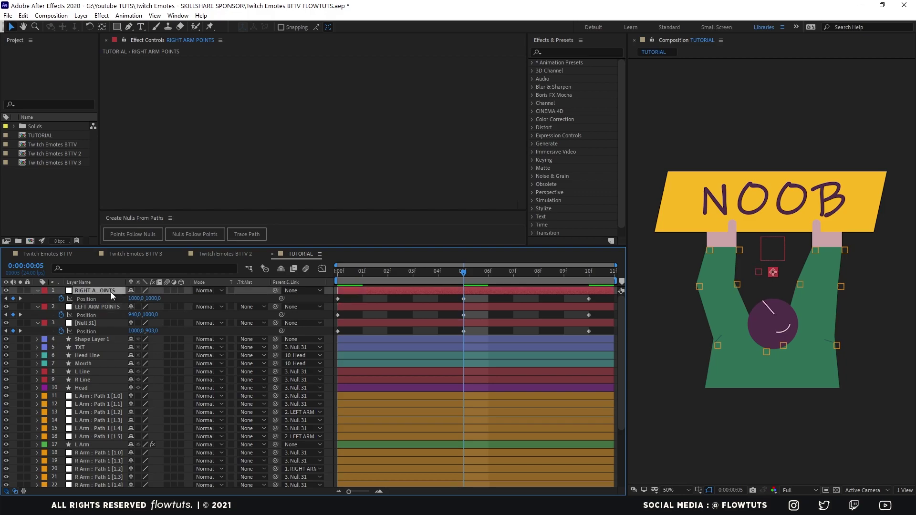
pyautogui.click(111, 294)
pyautogui.hotkey('shift', 'Right')
pyautogui.hotkey('shift', 'Right')
pyautogui.hotkey('shift', 'Right')
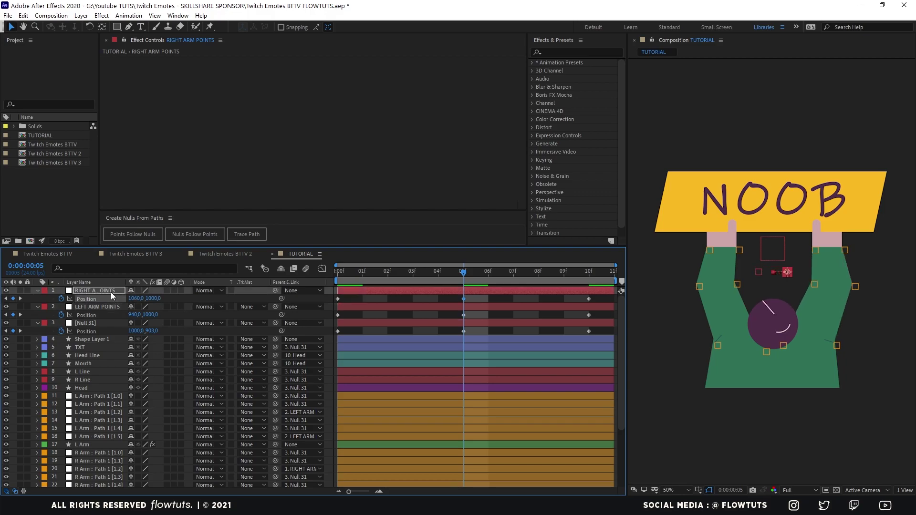
pyautogui.press('space')
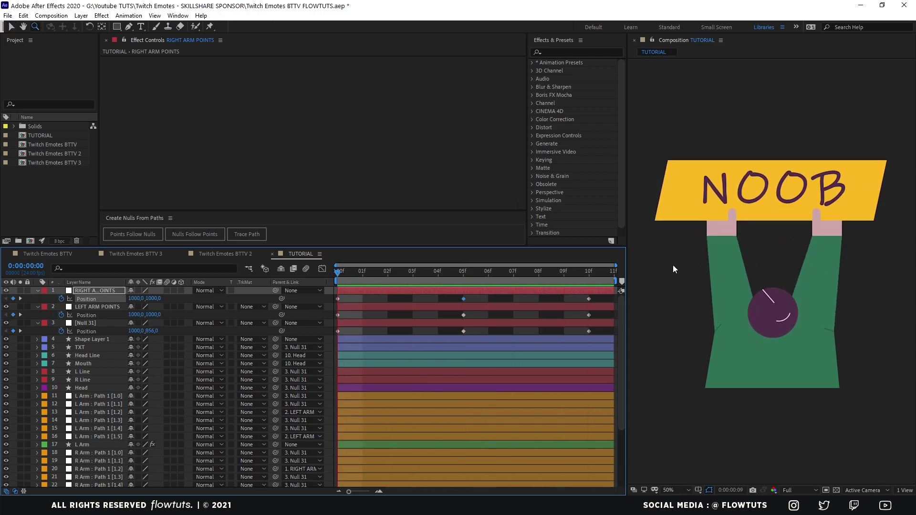
# - Apply Easy Ease to the Position keyframes of both arm-point nulls and Null 31
pyautogui.press('space')
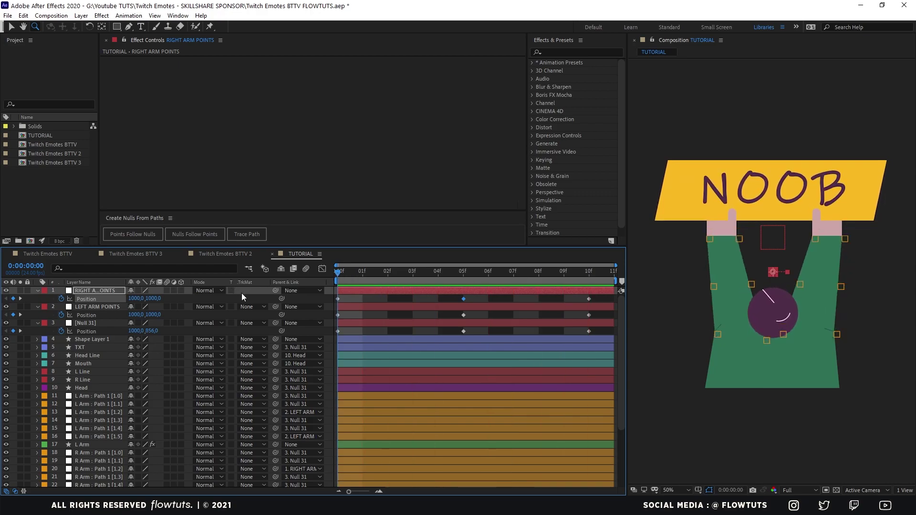
pyautogui.moveTo(337, 303); pyautogui.dragTo(614, 337)
pyautogui.rightClick(465, 333)
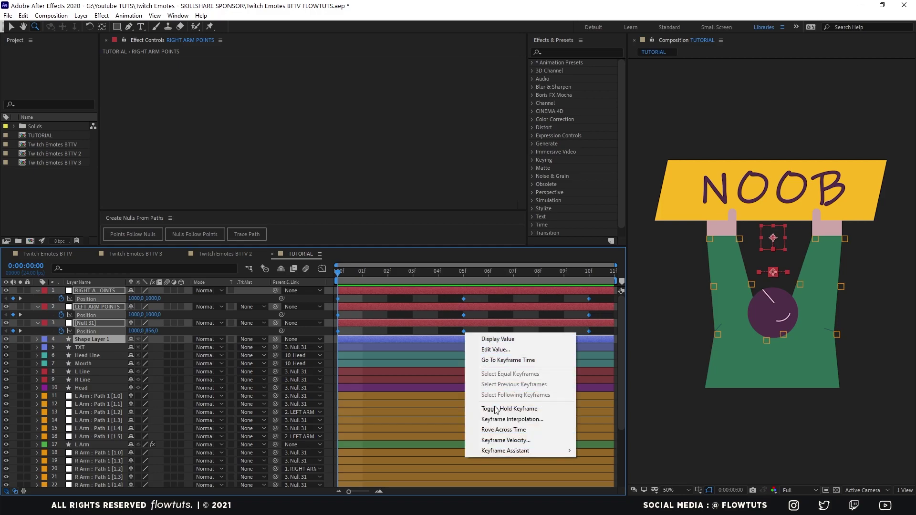
pyautogui.moveTo(516, 456)
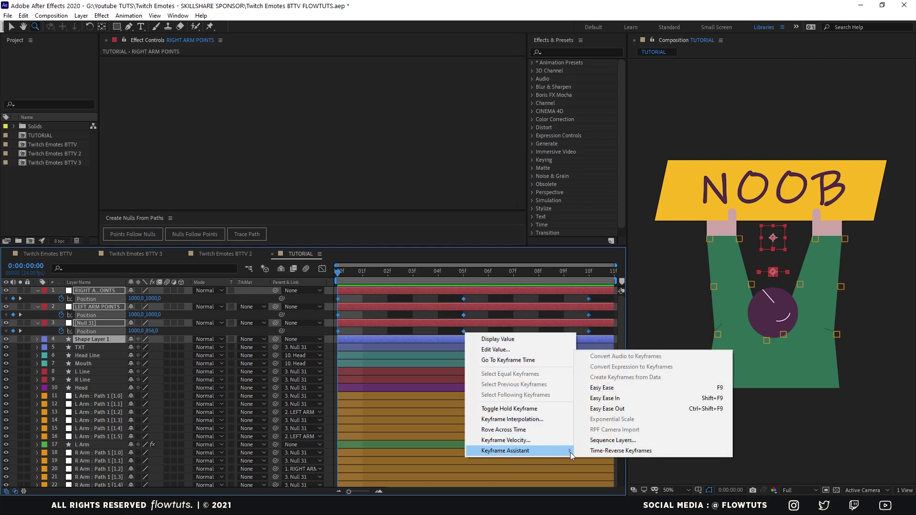
pyautogui.click(611, 388)
pyautogui.press('space')
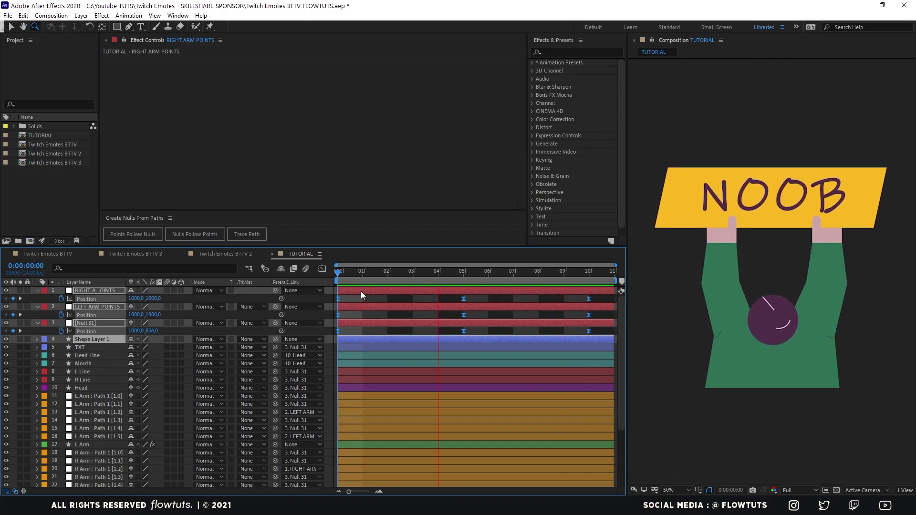
pyautogui.press('space')
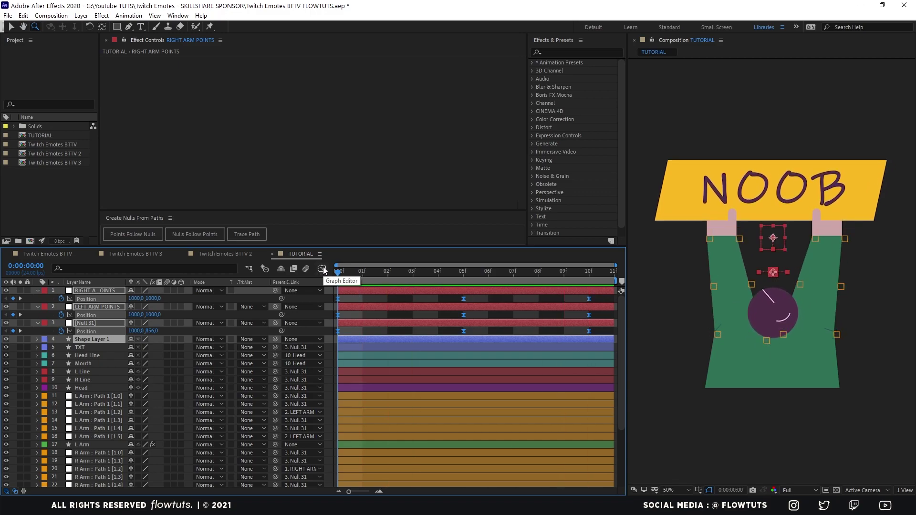
# - Lengthen the keyframe influences in the speed graph for a sharper bounce, then preview it
pyautogui.click(323, 270)
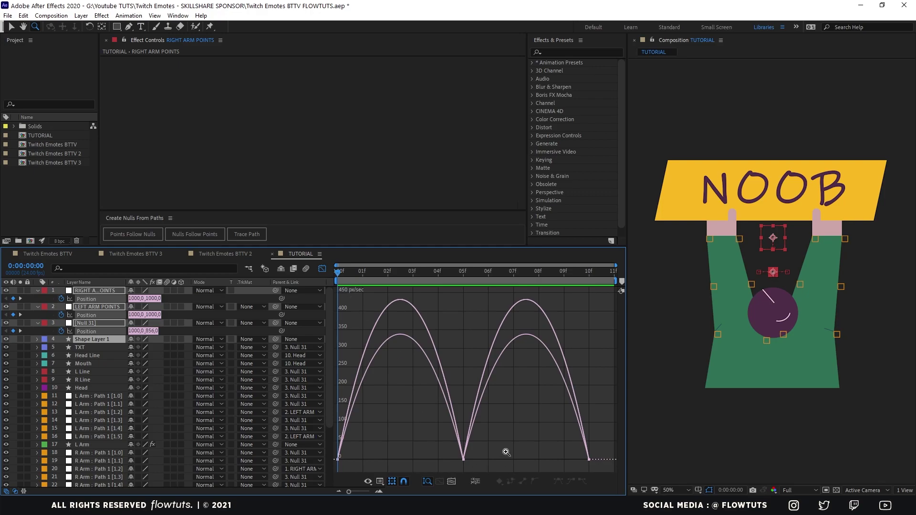
pyautogui.moveTo(454, 470); pyautogui.dragTo(403, 458)
pyautogui.press('v')
pyautogui.moveTo(482, 442); pyautogui.dragTo(515, 462)
pyautogui.moveTo(358, 444)
pyautogui.mouseDown()
pyautogui.moveTo(322, 465)
pyautogui.moveTo(371, 456)
pyautogui.mouseUp()
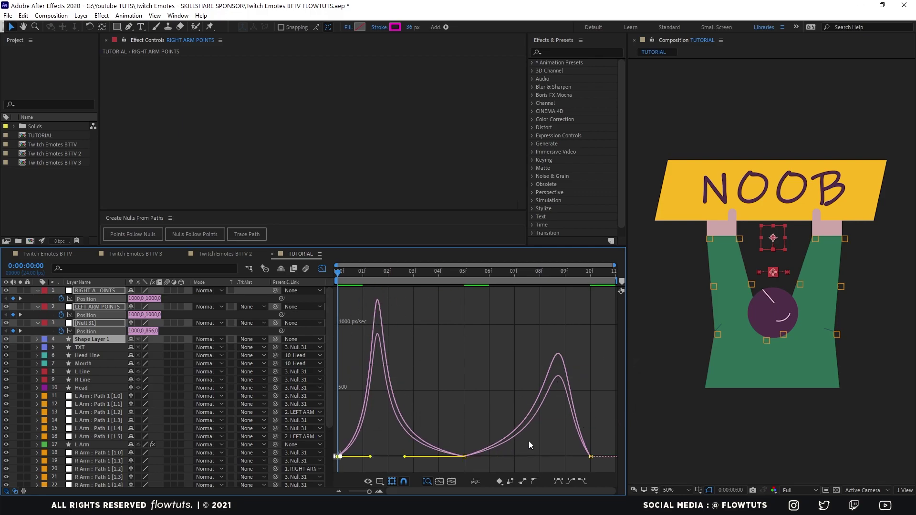
pyautogui.moveTo(604, 438); pyautogui.dragTo(583, 465)
pyautogui.moveTo(573, 457); pyautogui.dragTo(547, 457)
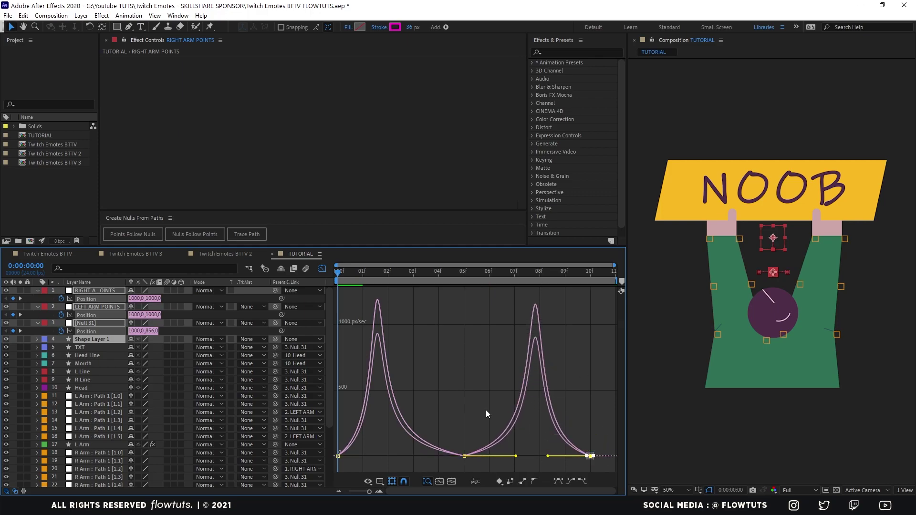
pyautogui.press('space')
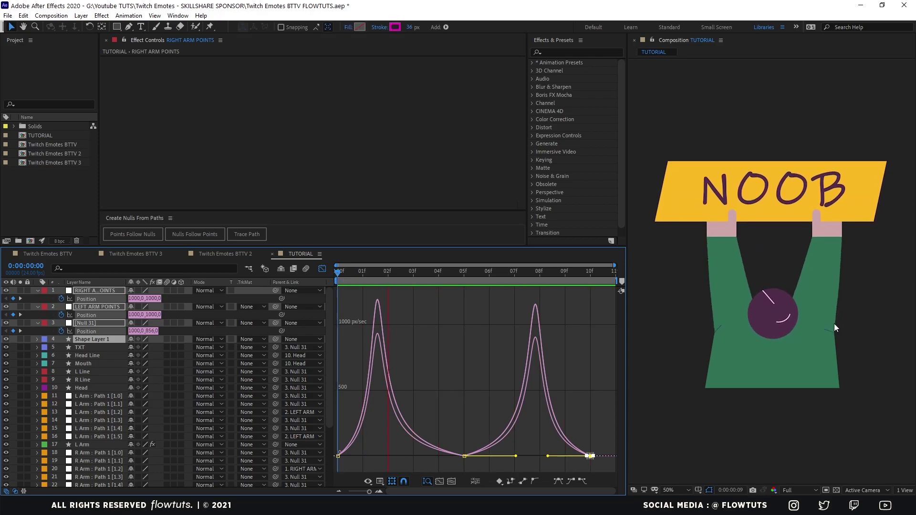
pyautogui.click(322, 270)
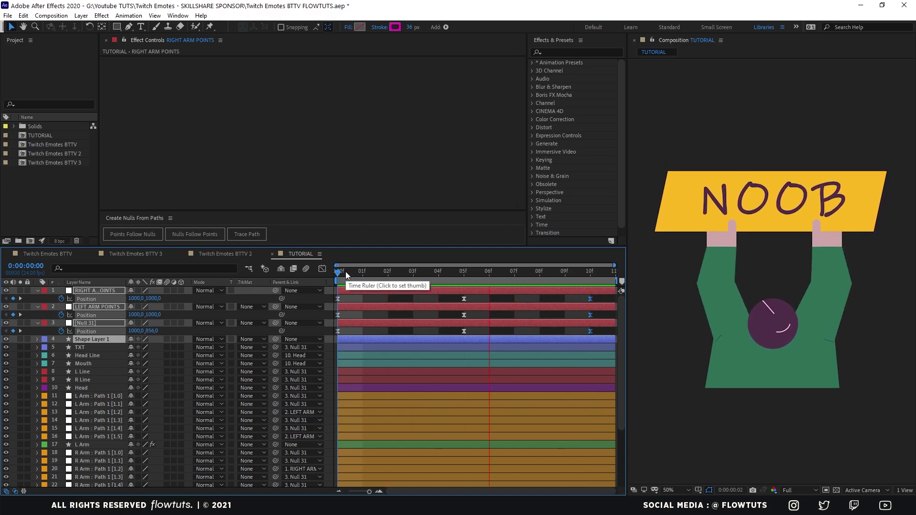
pyautogui.press('space')
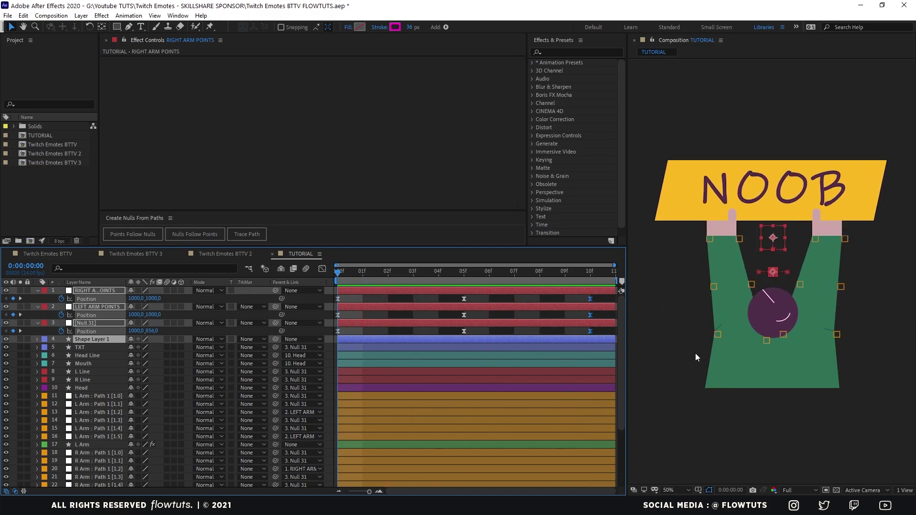
pyautogui.click(686, 403)
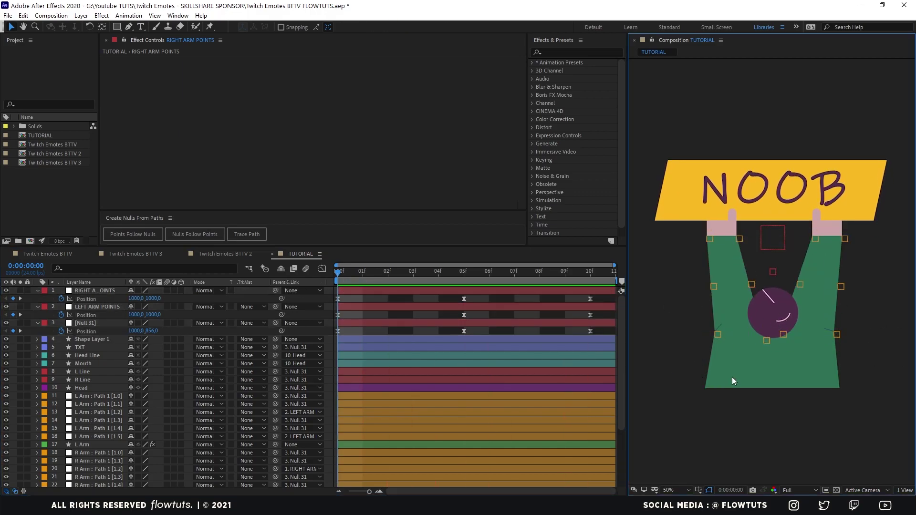
# - Keyframe the Head's Rotation at 0, 5 and 10 frames, tilting it to 25 at 05f
pyautogui.click(754, 317)
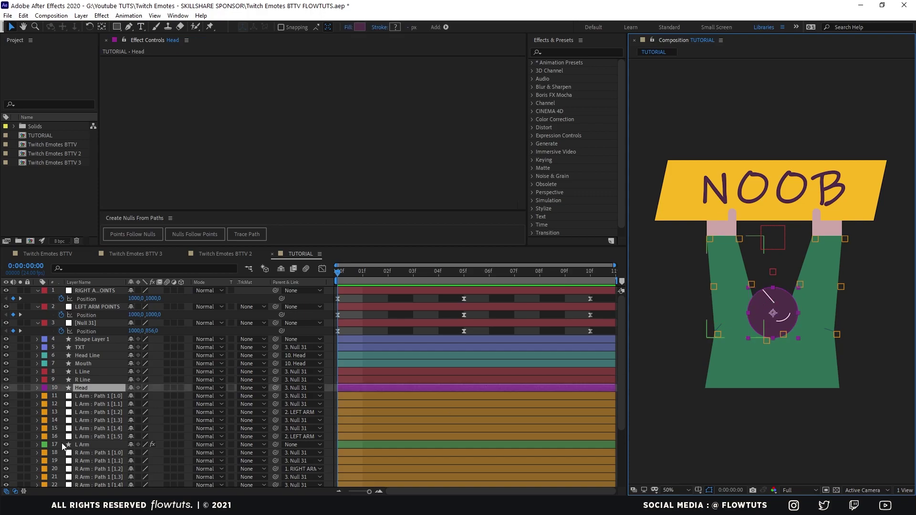
pyautogui.press('r')
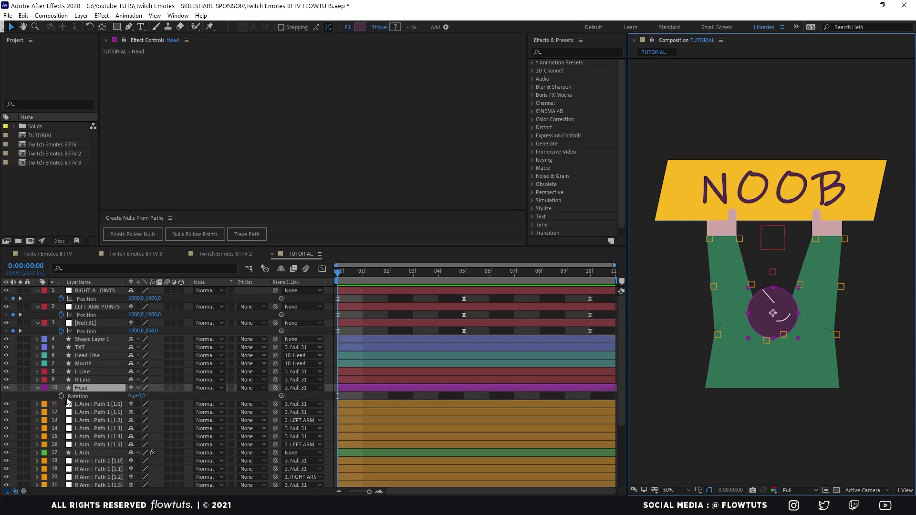
pyautogui.click(61, 396)
pyautogui.press('k')
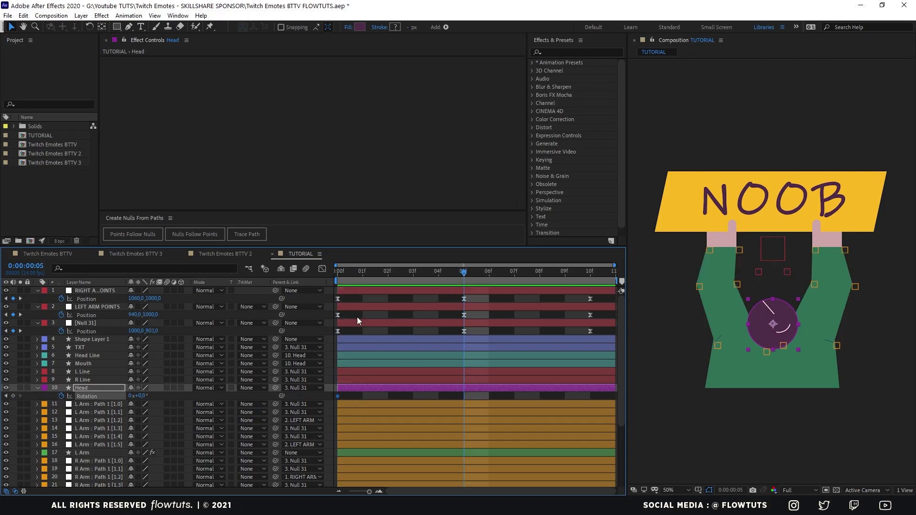
pyautogui.click(13, 396)
pyautogui.press('k')
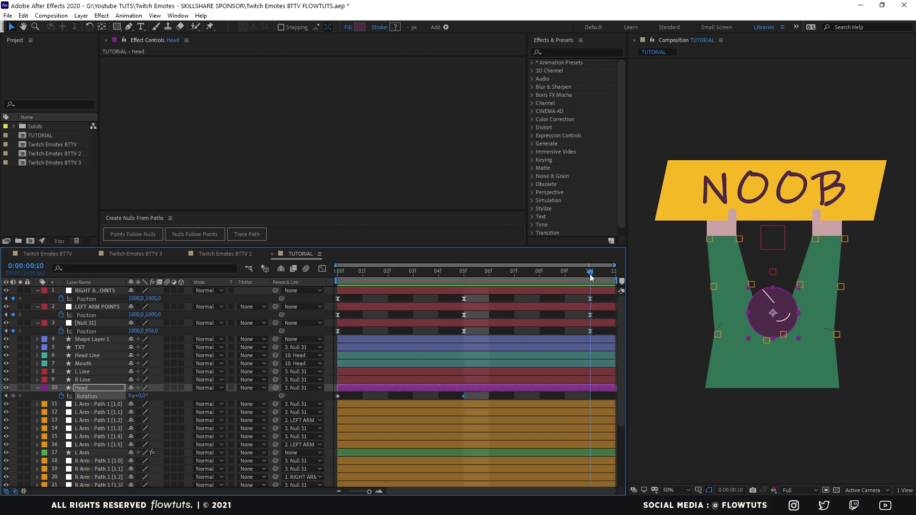
pyautogui.click(13, 396)
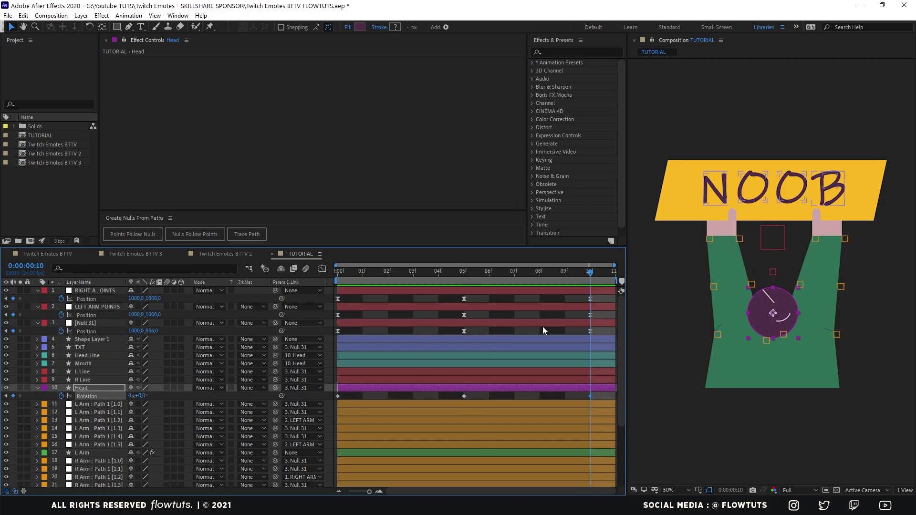
pyautogui.click(469, 273)
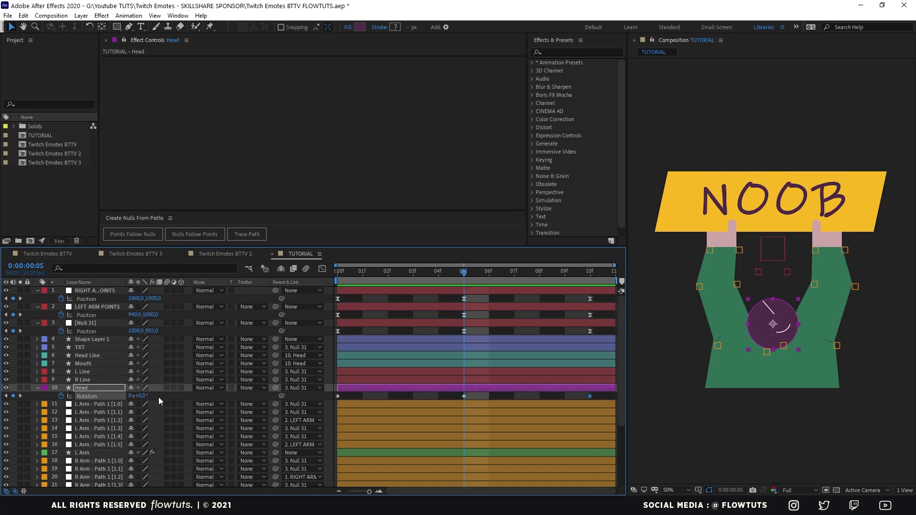
pyautogui.click(144, 397)
pyautogui.write('25')
pyautogui.press('Return')
pyautogui.press('Return')
# - Easy Ease all three head Rotation keyframes and show their speed graph
pyautogui.moveTo(618, 390); pyautogui.dragTo(310, 422)
pyautogui.press('F9')
pyautogui.click(322, 269)
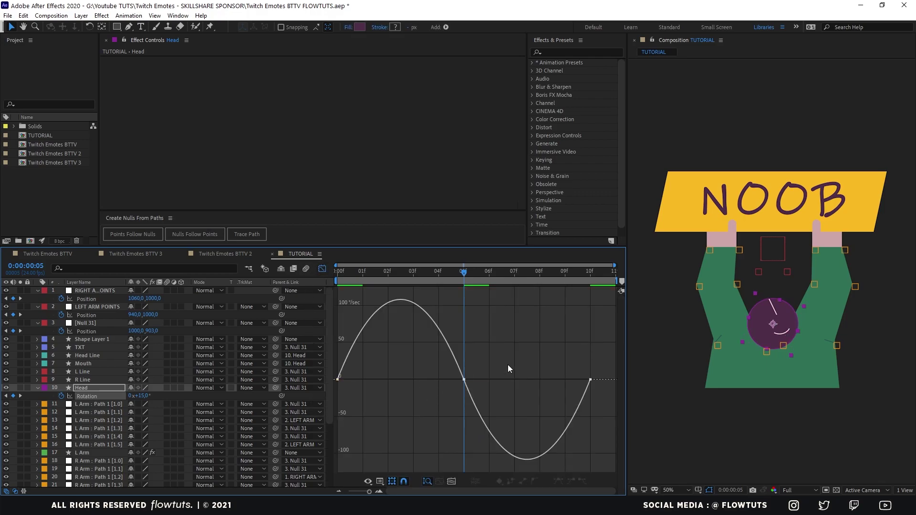
# - Stretch the ease influence handles on all three head Rotation keyframes and preview
pyautogui.moveTo(443, 380); pyautogui.dragTo(417, 381)
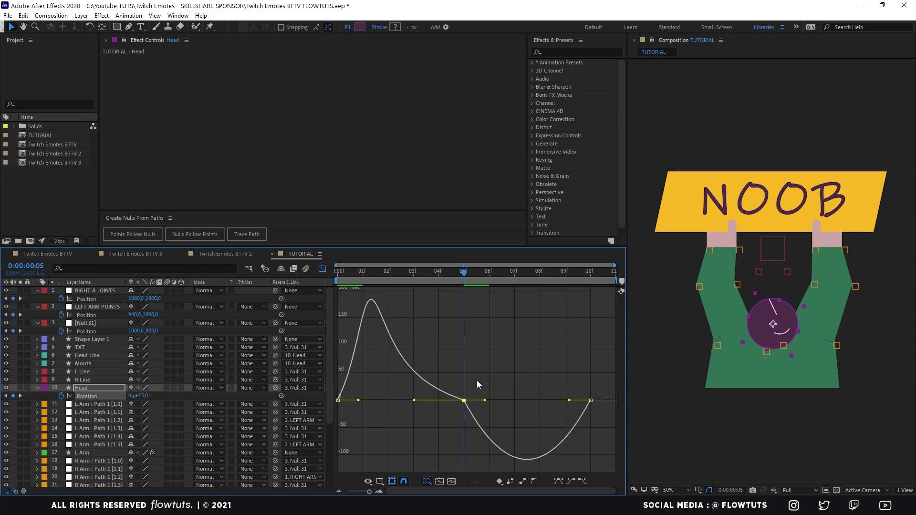
pyautogui.moveTo(486, 402)
pyautogui.mouseDown()
pyautogui.moveTo(506, 400)
pyautogui.moveTo(477, 400)
pyautogui.mouseUp()
pyautogui.click(358, 386)
pyautogui.moveTo(359, 386); pyautogui.dragTo(375, 388)
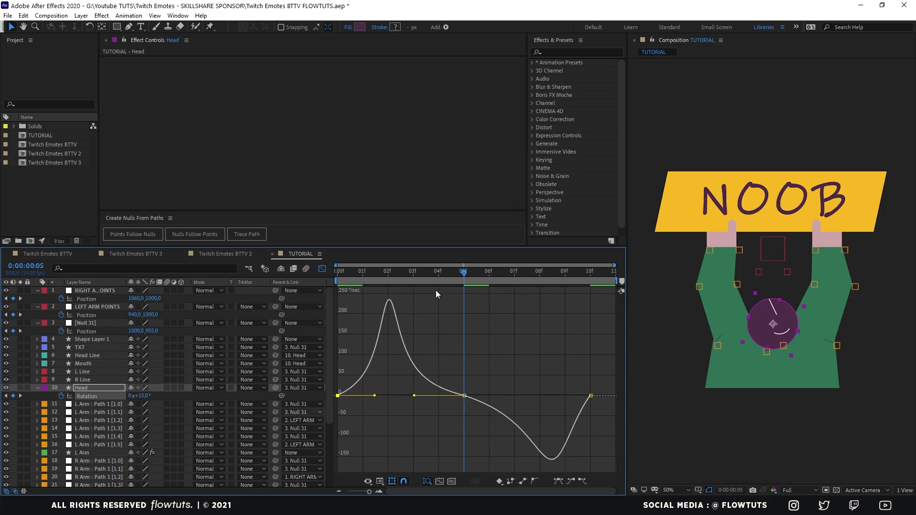
pyautogui.click(591, 395)
pyautogui.moveTo(568, 398); pyautogui.dragTo(550, 400)
pyautogui.press('Home')
pyautogui.press('space')
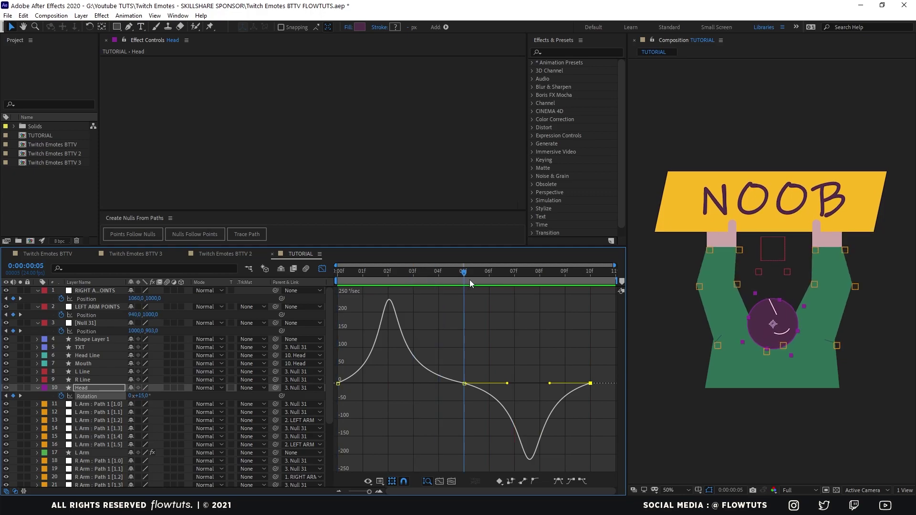
# - Set the Head Rotation at 05f to 7,5°, preview, and collapse the layer properties
pyautogui.click(142, 396)
pyautogui.write('8')
pyautogui.press('BackSpace')
pyautogui.write('7,5')
pyautogui.press('Return')
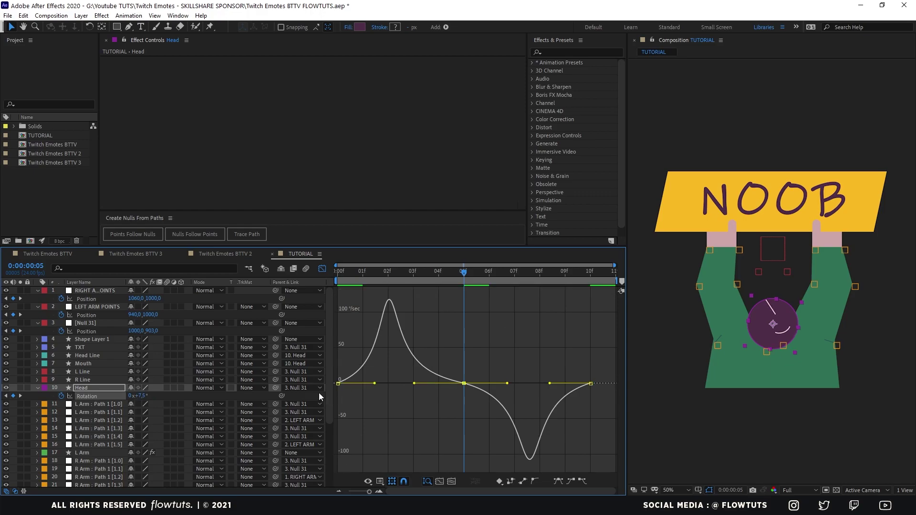
pyautogui.press('space')
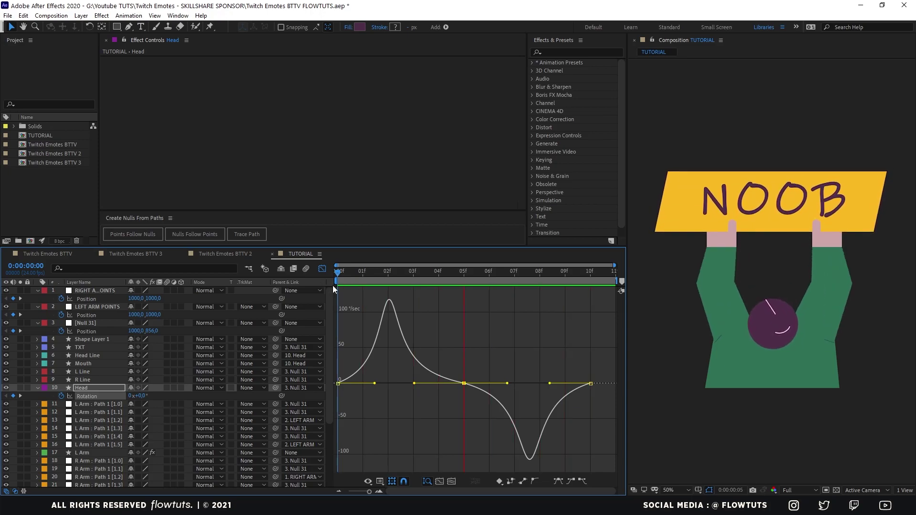
pyautogui.press('space')
pyautogui.click(37, 388)
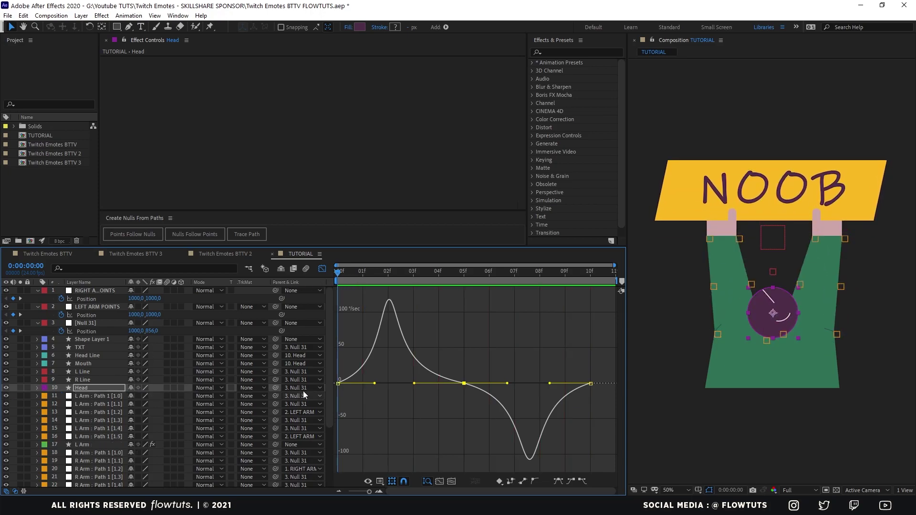
pyautogui.click(302, 331)
pyautogui.press('u')
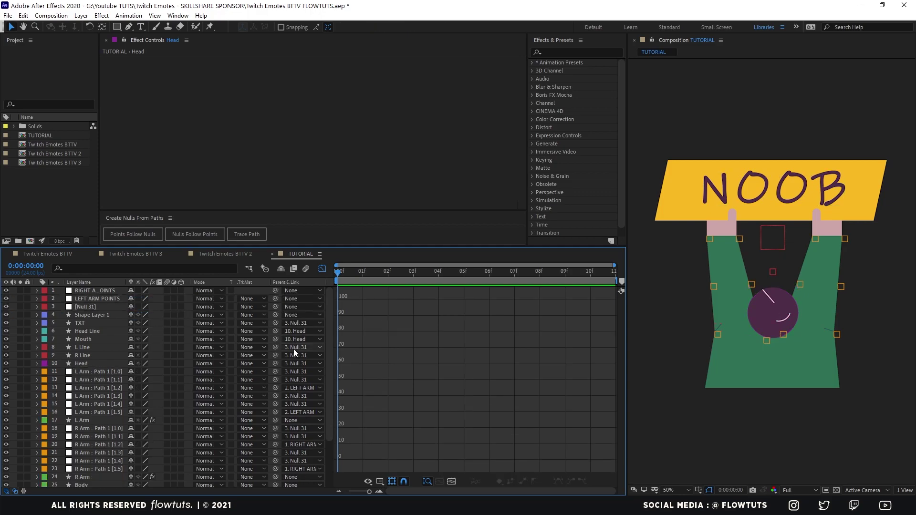
# - Turn off visibility of the yellow Sign layer and the NOOB text layer, then preview
pyautogui.click(866, 175)
pyautogui.scroll(-3, 27, 465)
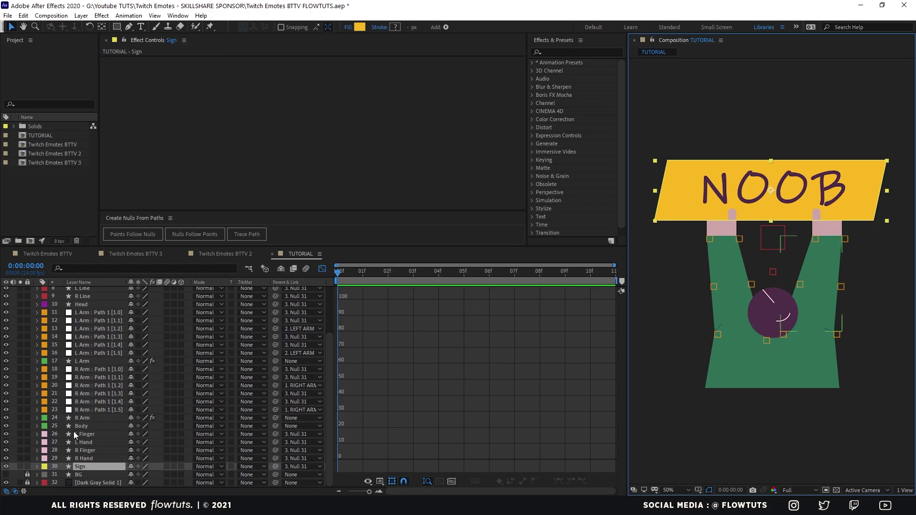
pyautogui.click(7, 467)
pyautogui.press('KP_5')
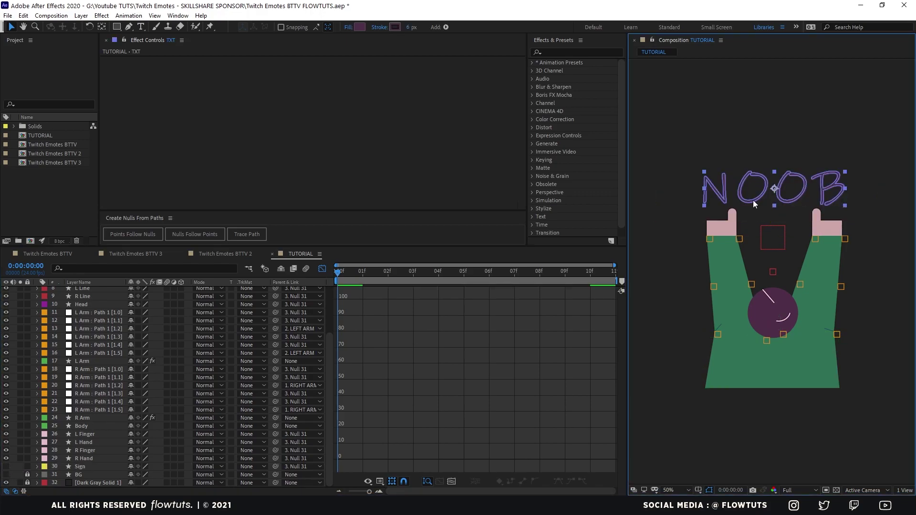
pyautogui.scroll(2, 61, 343)
pyautogui.click(5, 323)
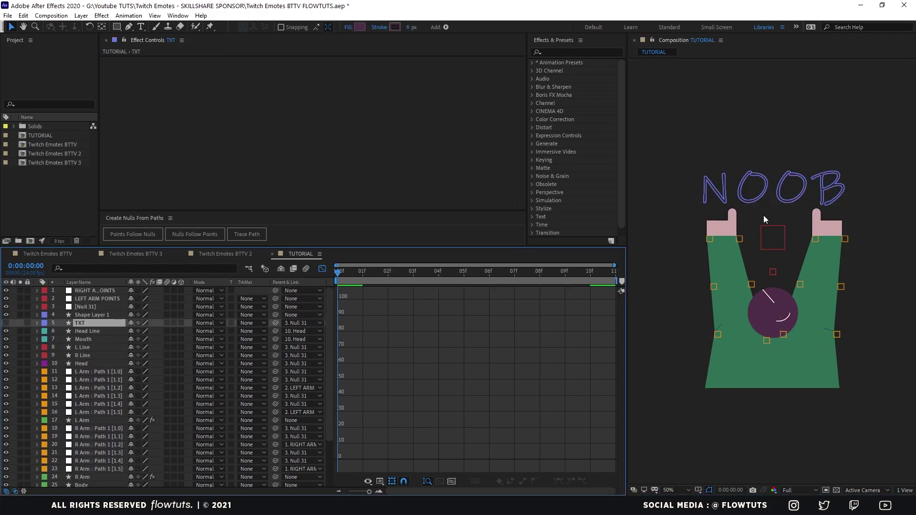
pyautogui.press('.')
pyautogui.click(694, 162)
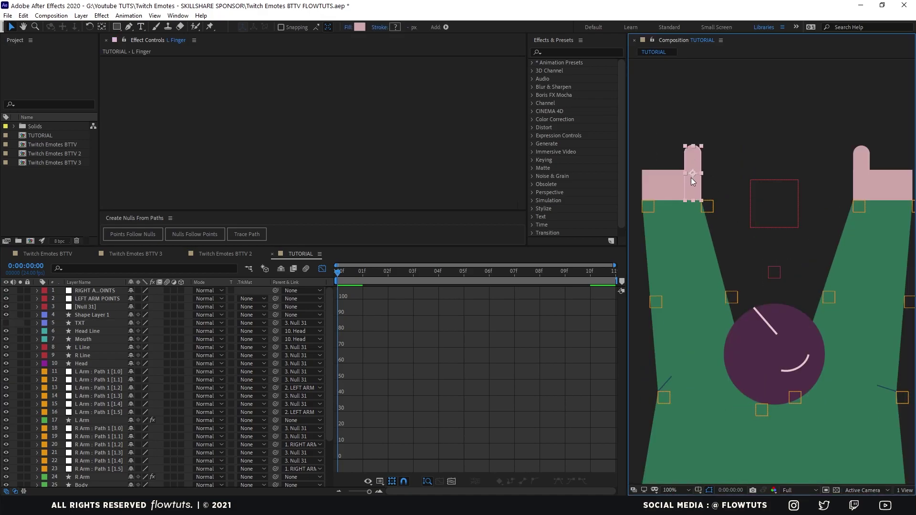
pyautogui.press(',')
pyautogui.press('space')
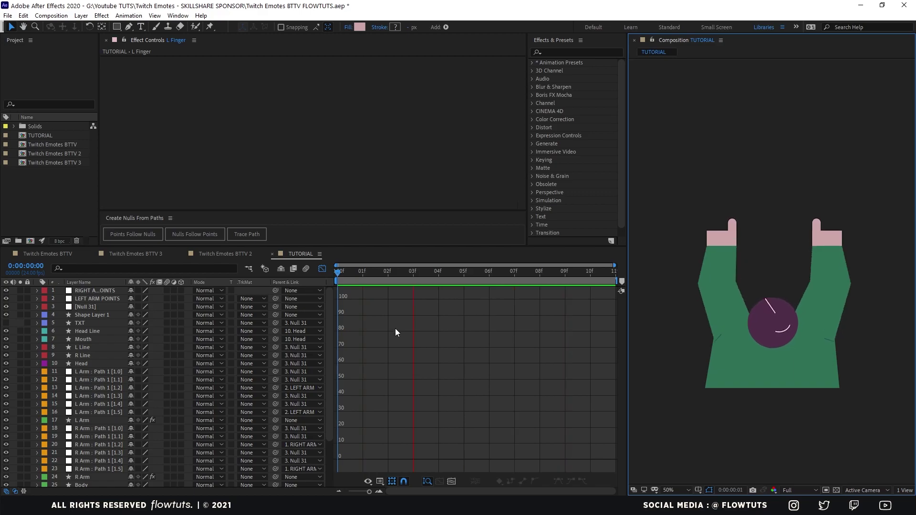
# - Duplicate the left hand's finger and move the copy's anchor point to its bottom-left corner
pyautogui.press('.')
pyautogui.press('space')
pyautogui.click(482, 304)
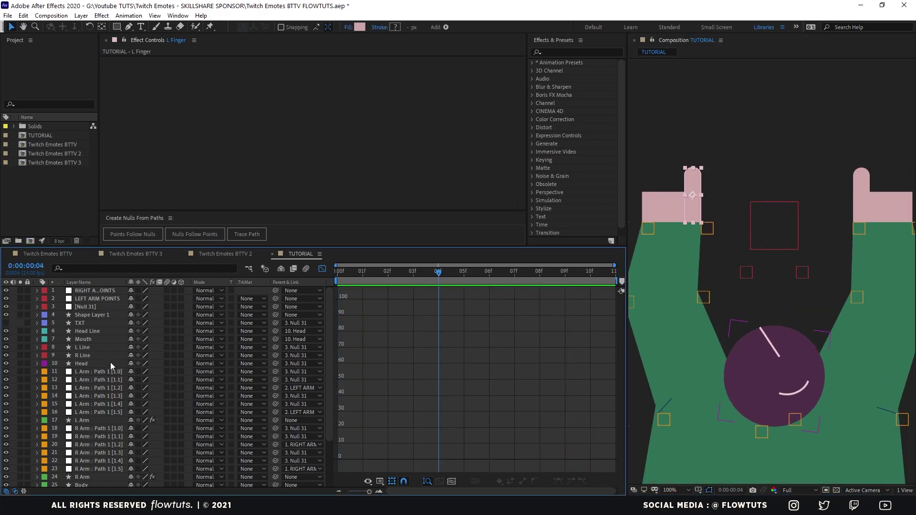
pyautogui.scroll(-3, 100, 377)
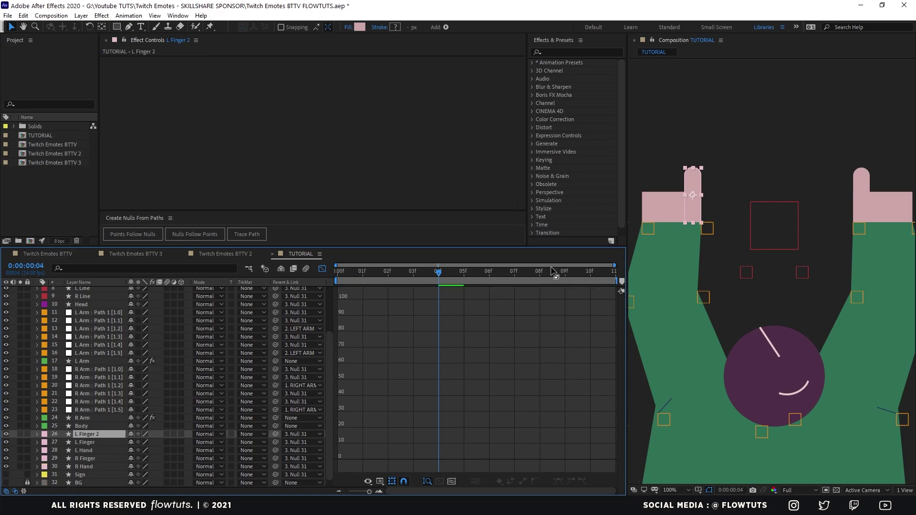
pyautogui.press('y')
pyautogui.moveTo(692, 200)
pyautogui.mouseDown()
pyautogui.moveTo(686, 228)
pyautogui.moveTo(642, 225)
pyautogui.mouseUp()
pyautogui.press('v')
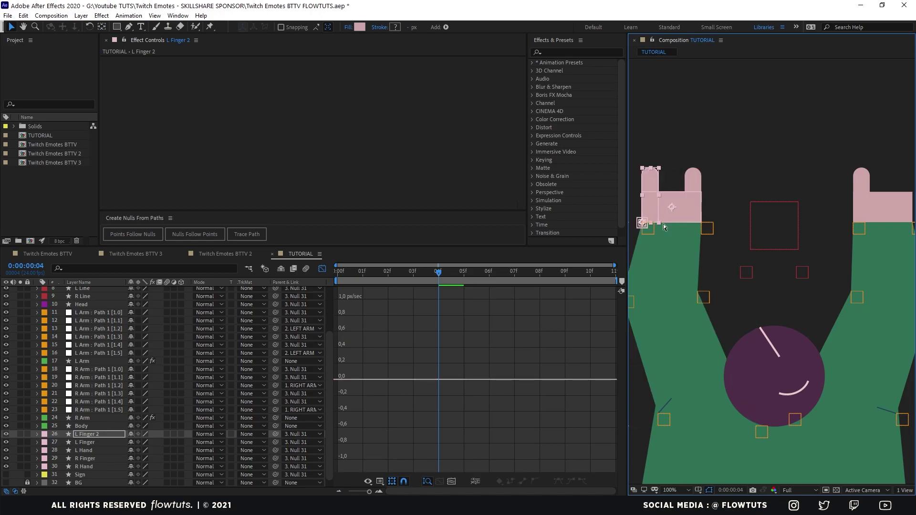
# - Duplicate the right hand's finger as R Finger 2 and reposition its anchor point
pyautogui.click(859, 189)
pyautogui.hotkey('ctrl', 'd')
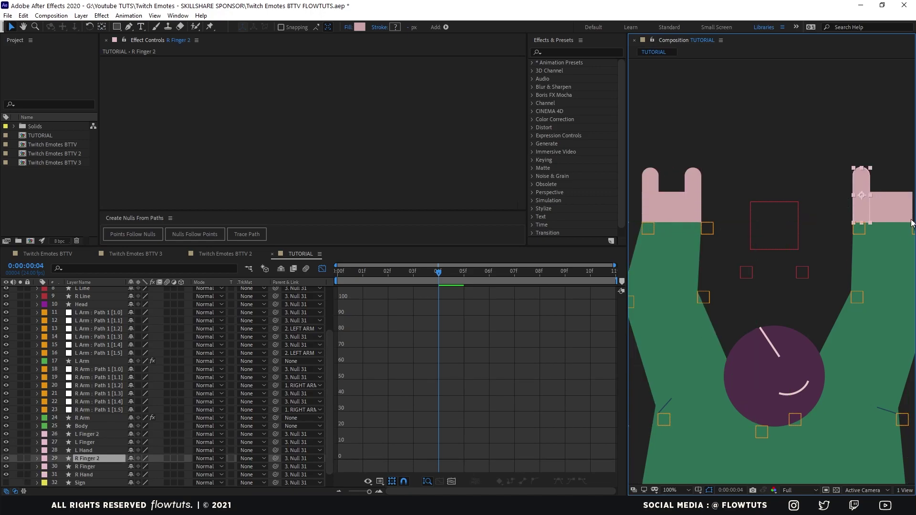
pyautogui.press('y')
pyautogui.moveTo(863, 197); pyautogui.dragTo(854, 223)
pyautogui.press('v')
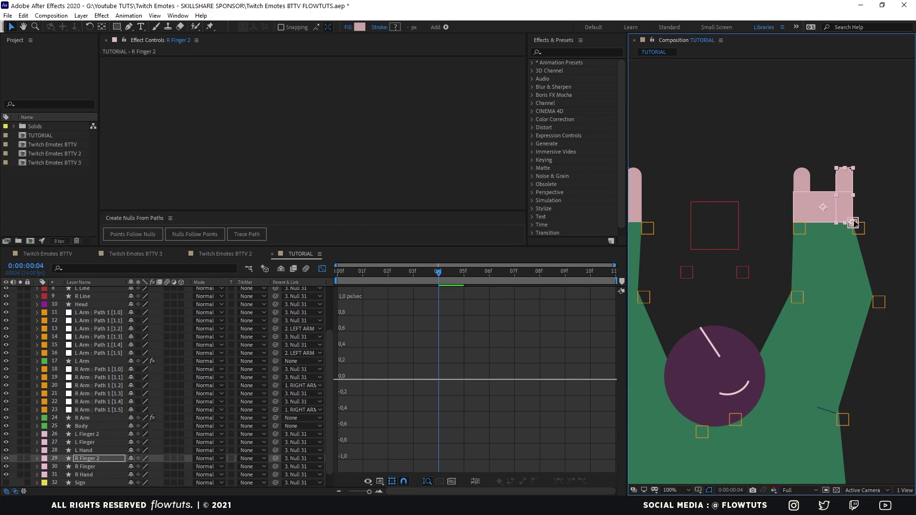
# - Zoom the composition back out and preview the two-finger gesture on both hands
pyautogui.click(681, 489)
pyautogui.click(688, 332)
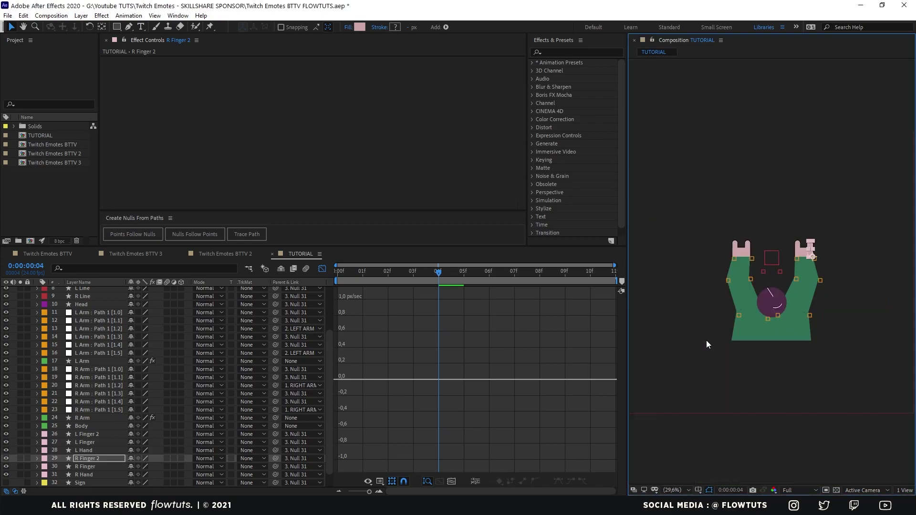
pyautogui.scroll(2, 752, 313)
pyautogui.scroll(-2, 752, 313)
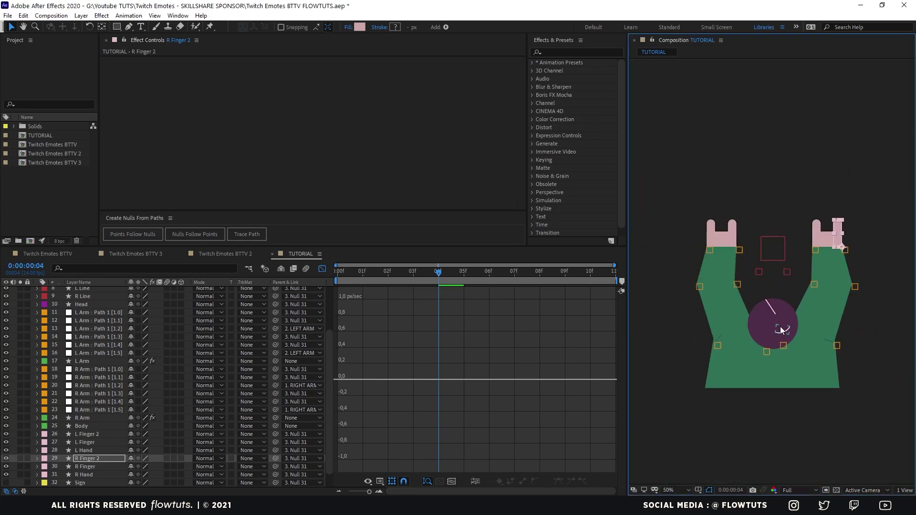
pyautogui.press('space')
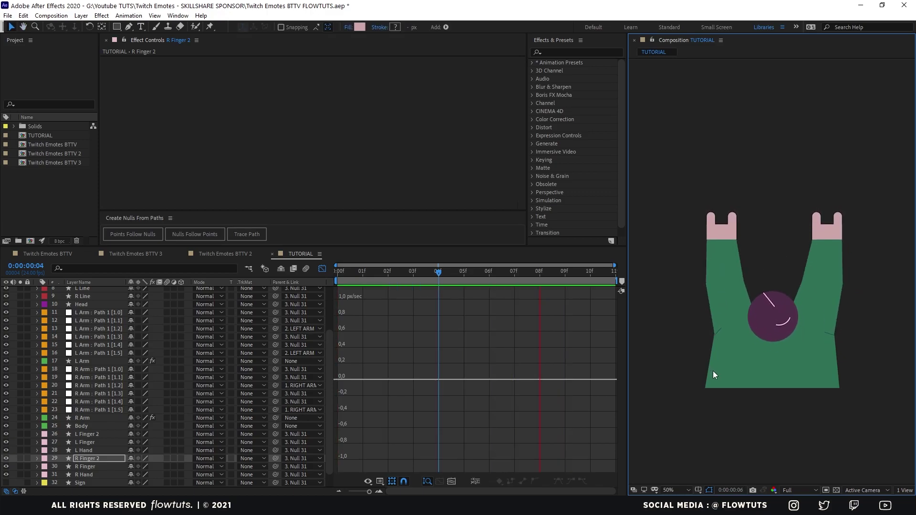
pyautogui.click(337, 280)
pyautogui.click(322, 269)
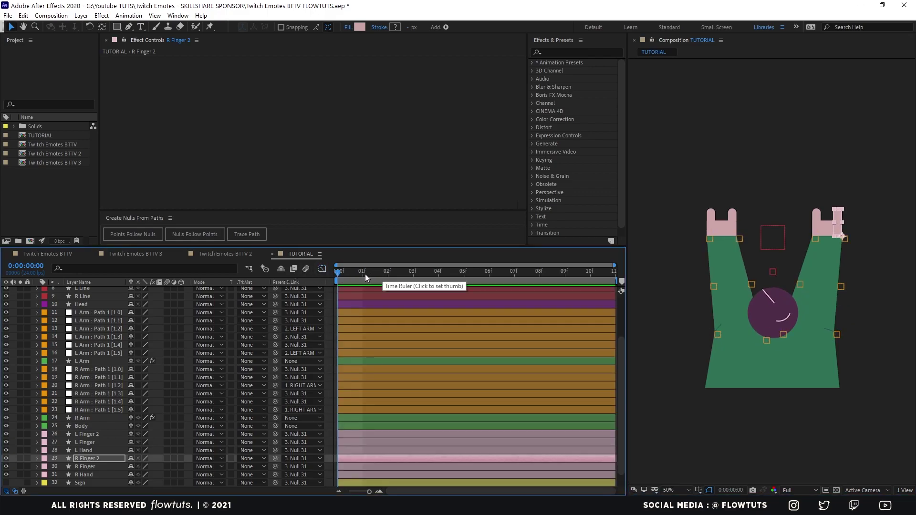